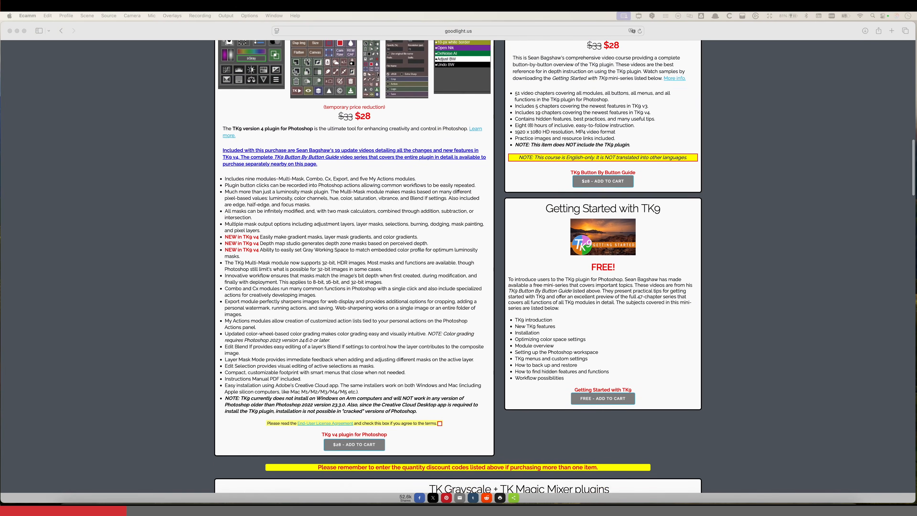
scroll(459, 268, "down", 9)
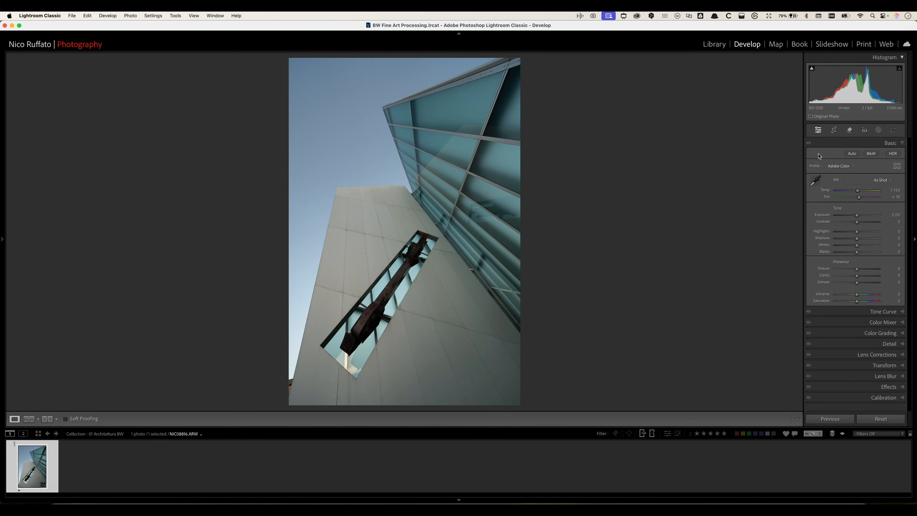
Crop a thin strip off the photo's right and bottom edges, keeping the Original aspect ratio
left_click(836, 130)
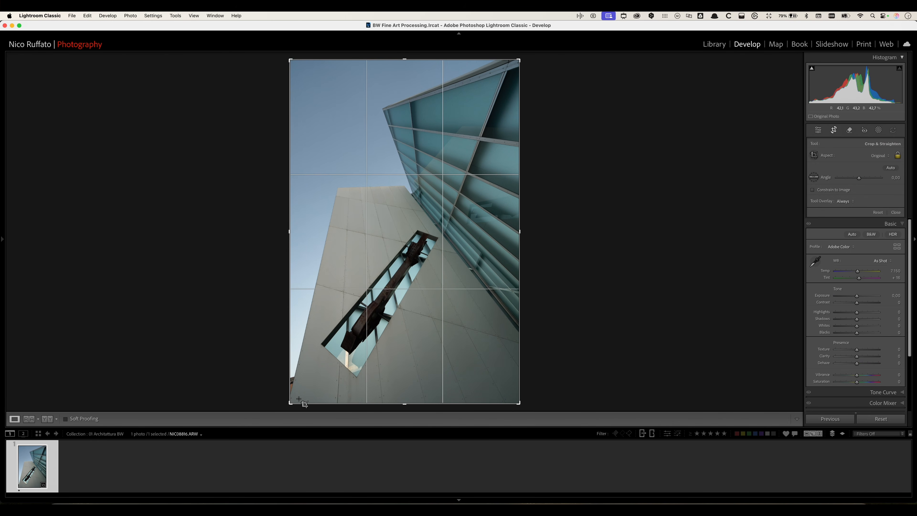
key("ctrl+shift+z")
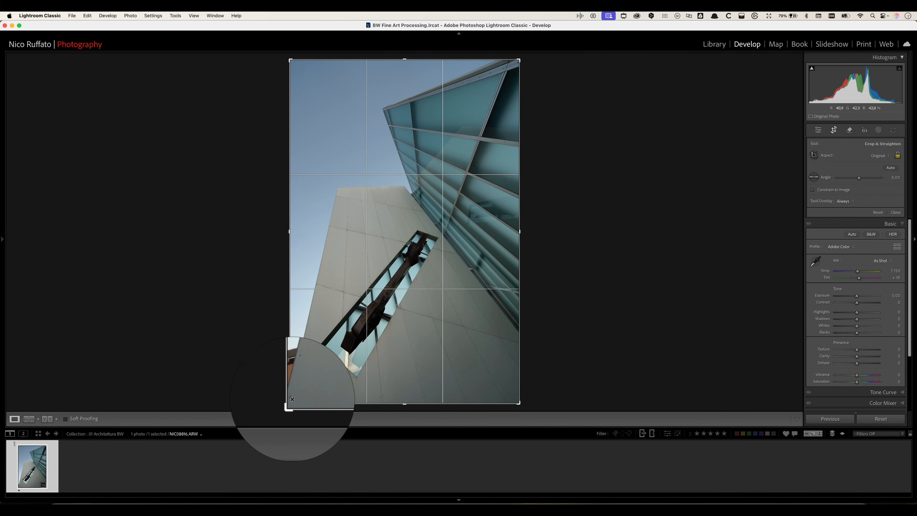
left_click_drag(519, 403, 516, 400)
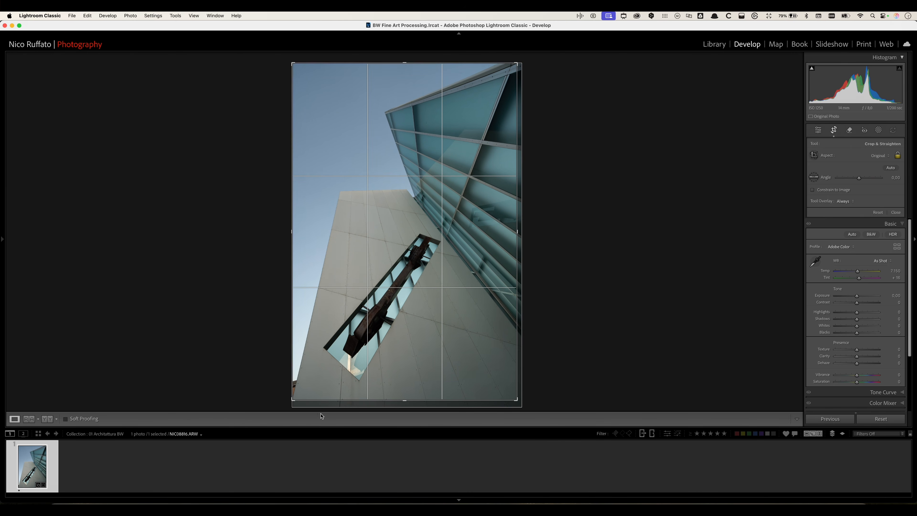
left_click_drag(293, 400, 293, 400)
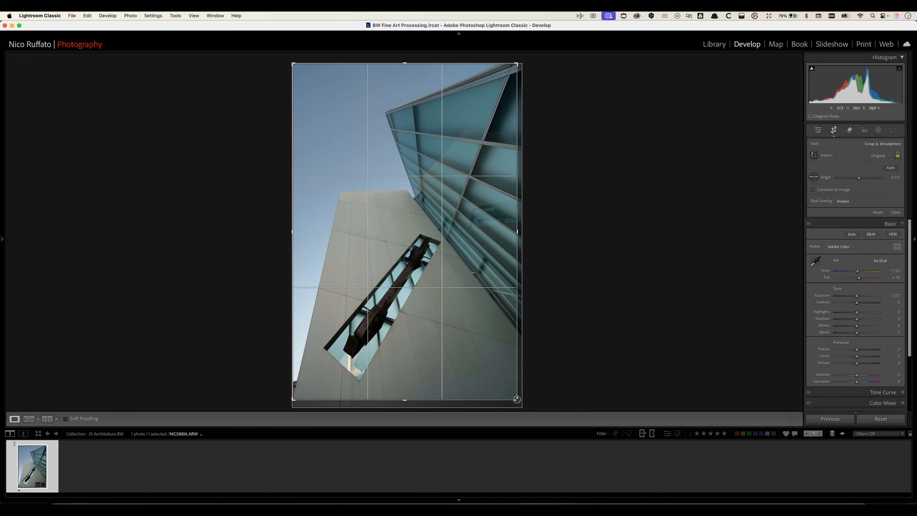
left_click_drag(517, 64, 518, 67)
left_click(834, 130)
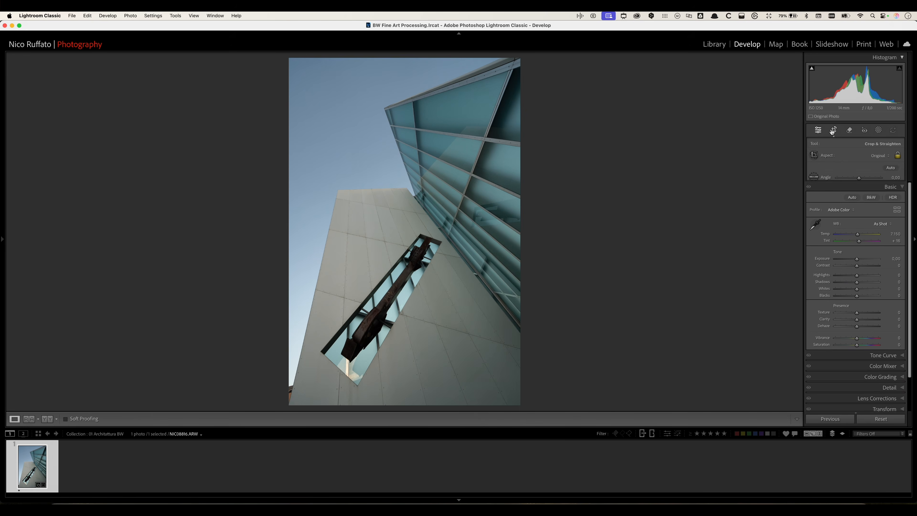
Enable chromatic aberration removal and lens profile corrections, and apply Denoise to the photo
left_click(874, 355)
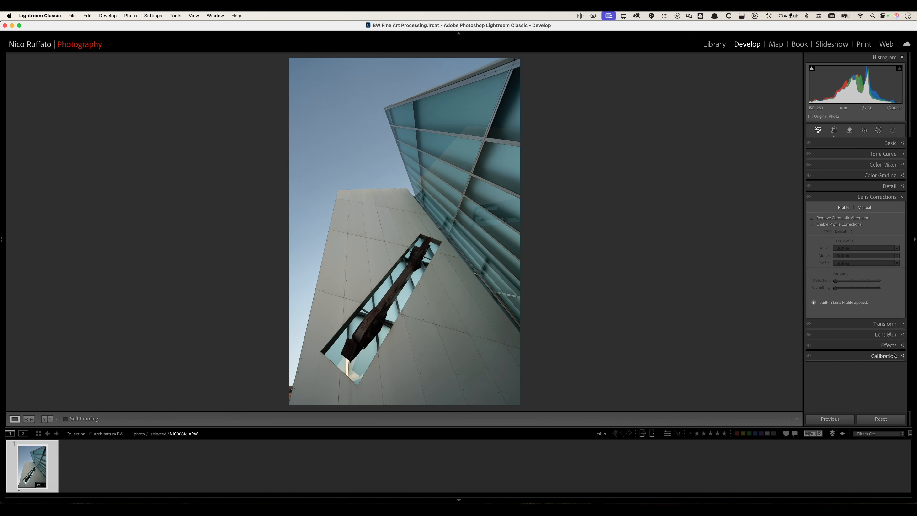
left_click(831, 225)
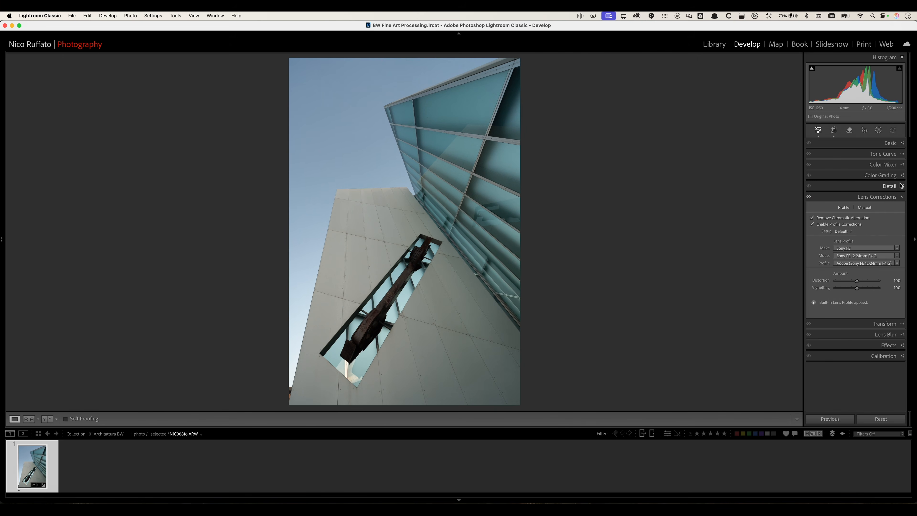
left_click(888, 187)
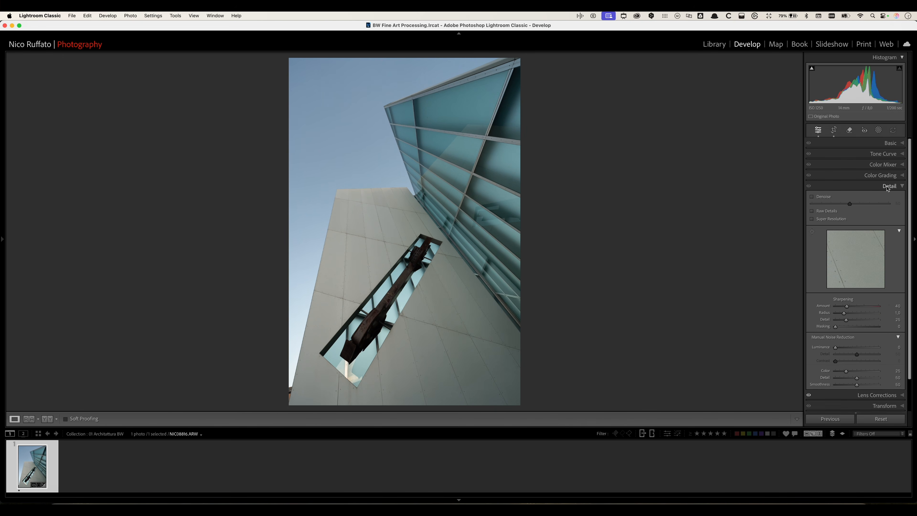
left_click(813, 197)
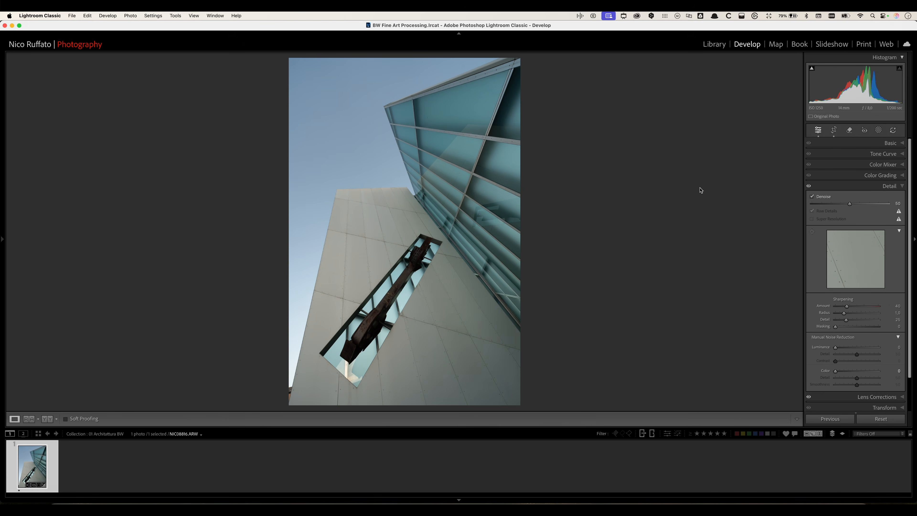
Open the photo for editing in Photoshop 2026 and set the TK9 gray working space to Gamma 2.2
right_click(430, 175)
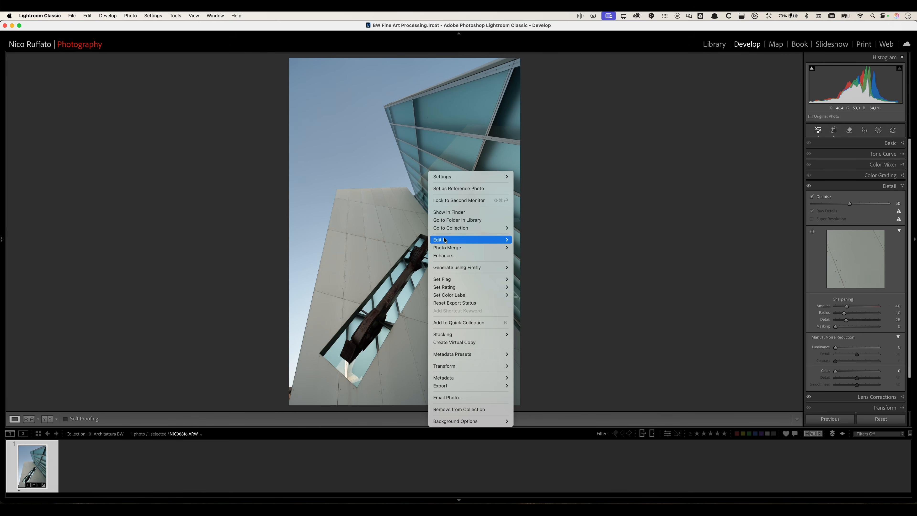
mouse_move(445, 240)
left_click(547, 168)
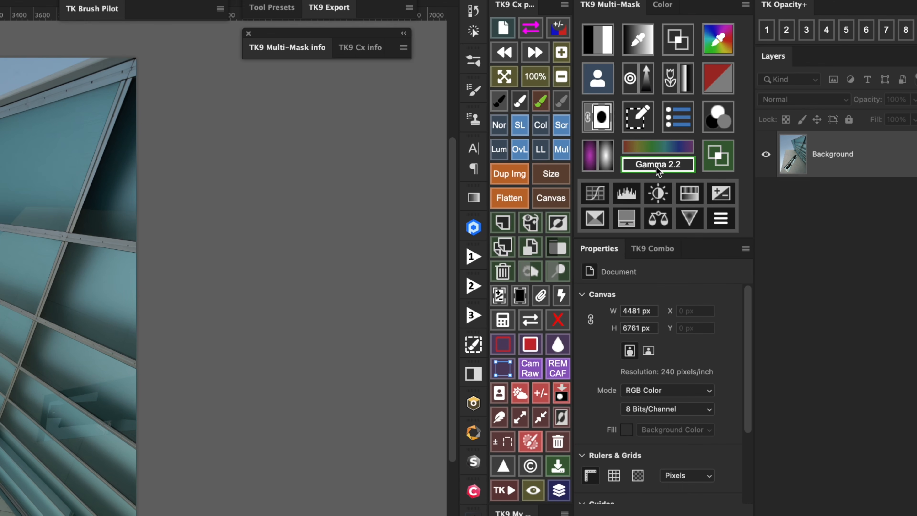
left_click(681, 167)
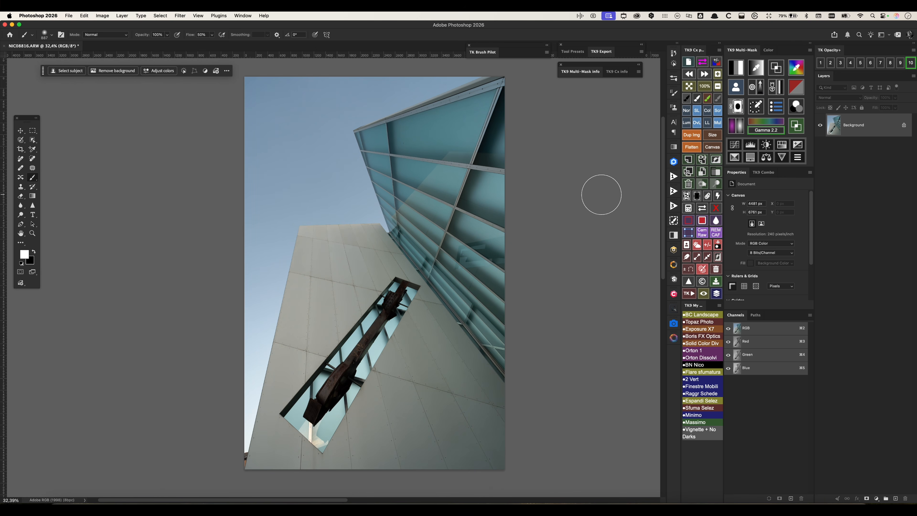
Select the stray building fragment and nearby sky in the photo's lower-left corner with the Polygonal Lasso, following the facade's edge
mouse_move(269, 412)
left_mouse_down()
mouse_move(356, 365)
mouse_move(360, 308)
left_mouse_up()
key("bracketleft")
key("bracketleft")
key("bracketleft")
key("bracketleft")
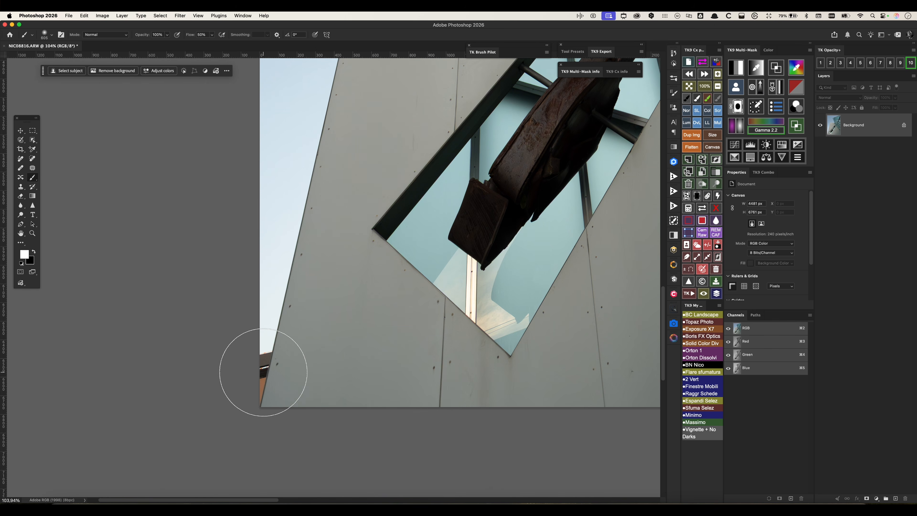
key("l")
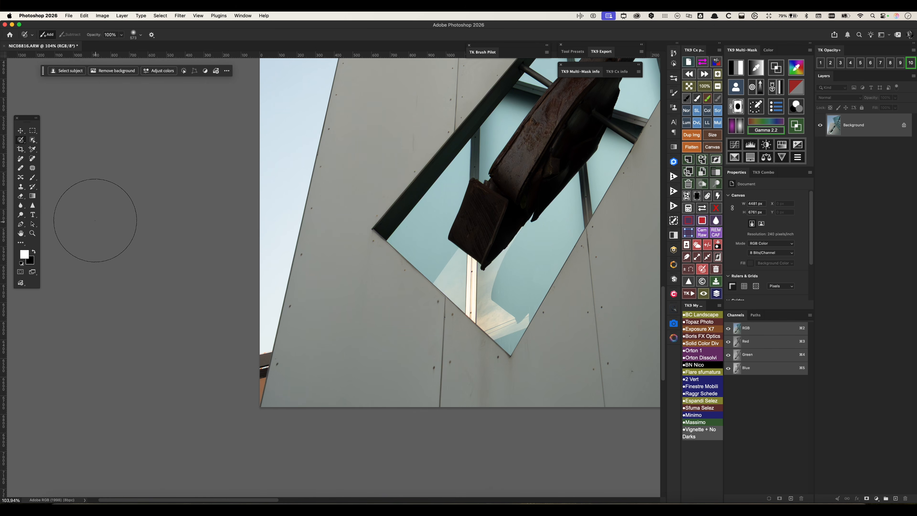
left_click(21, 142)
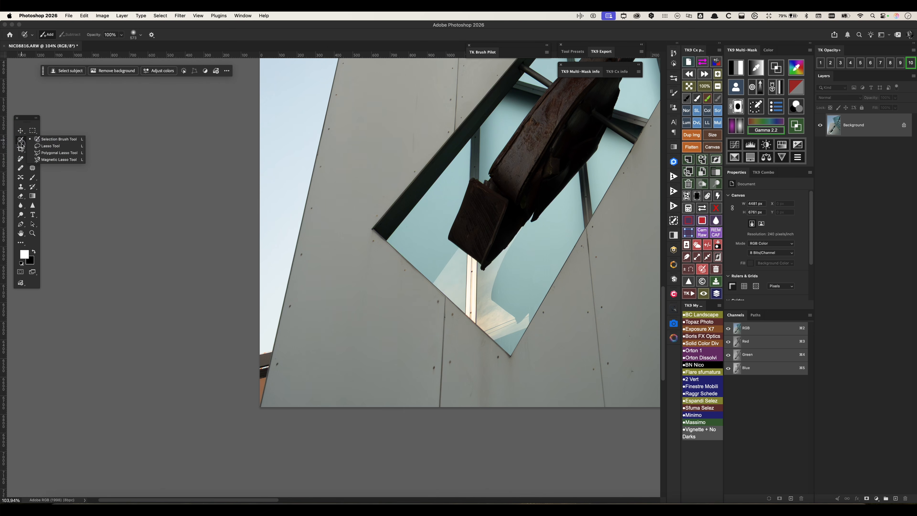
left_click(58, 152)
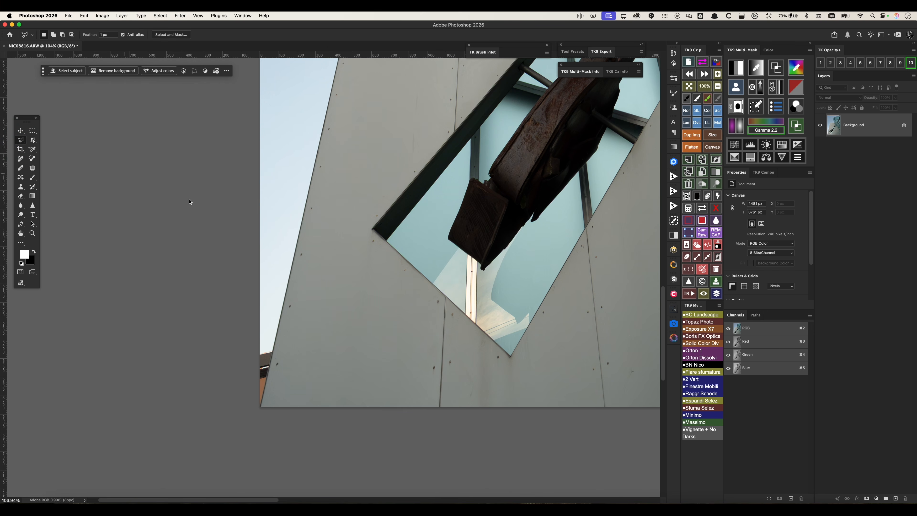
left_click(277, 327)
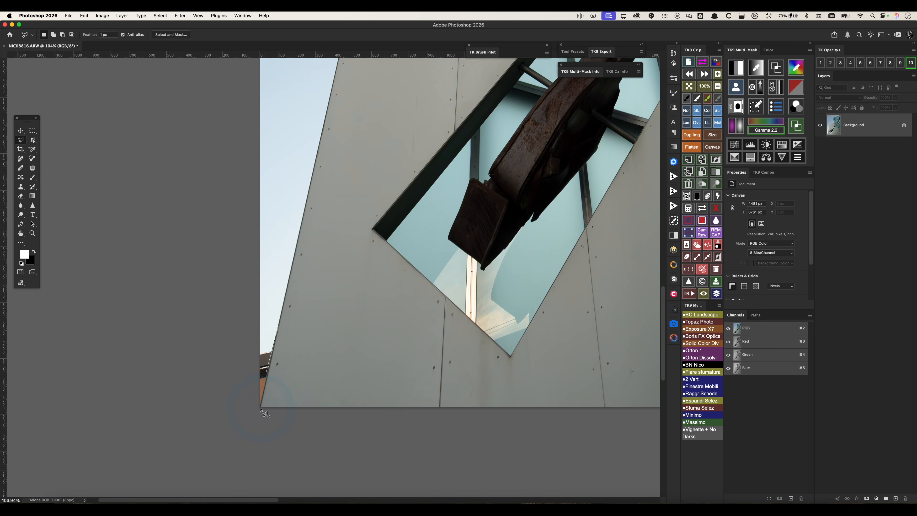
left_click(256, 423)
left_click(241, 315)
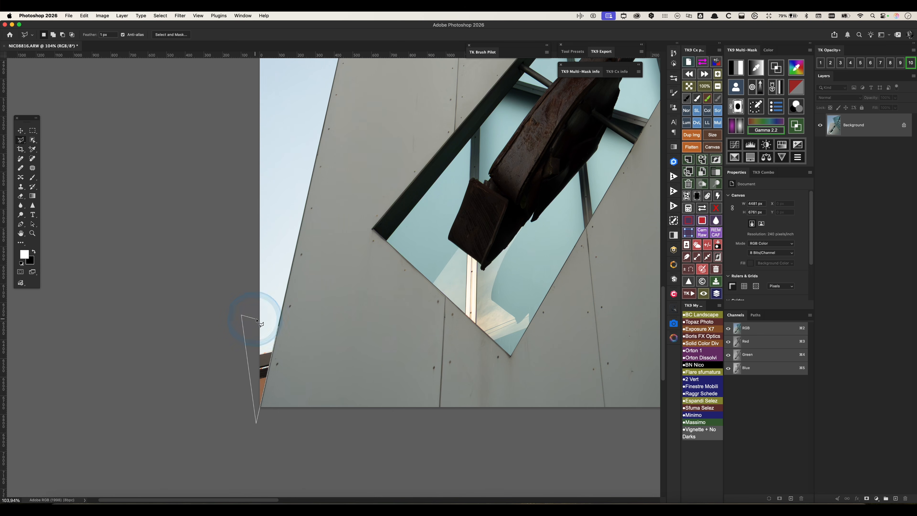
left_click(266, 321)
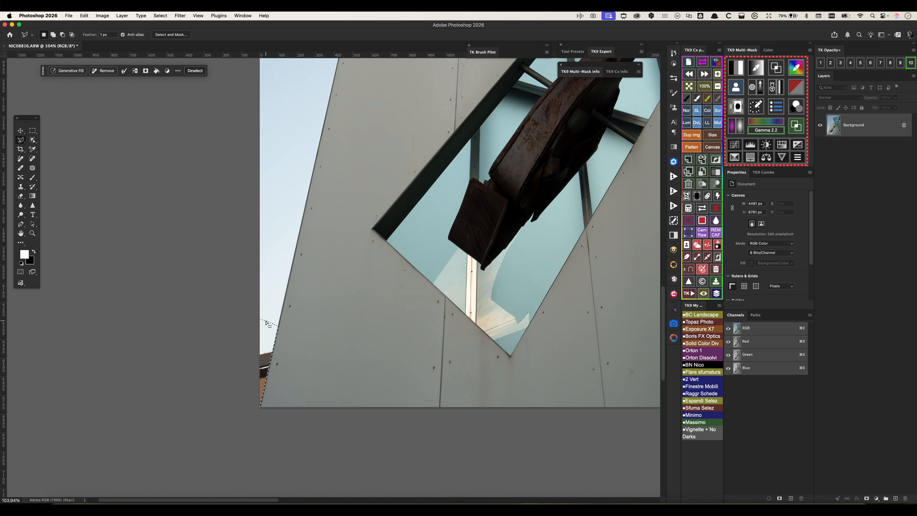
Remove the selected building fragment from the photo and flatten the image
left_click(102, 71)
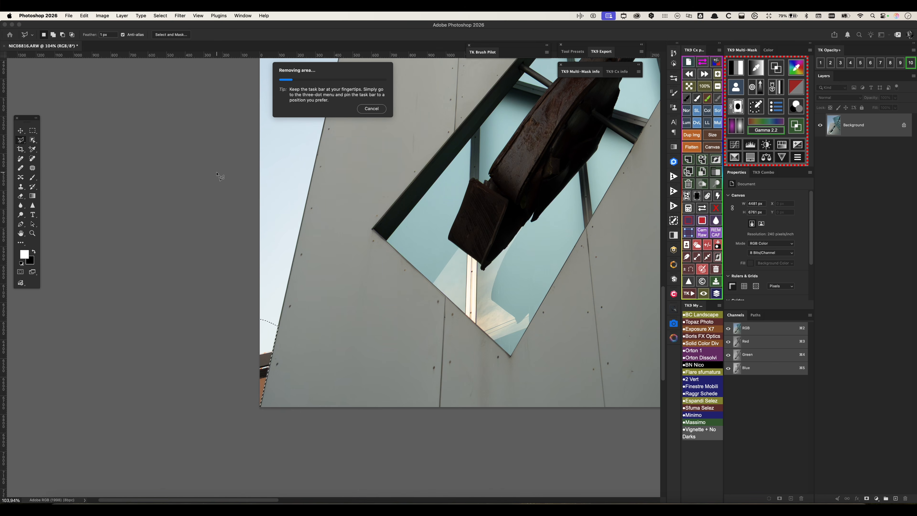
left_click(681, 147)
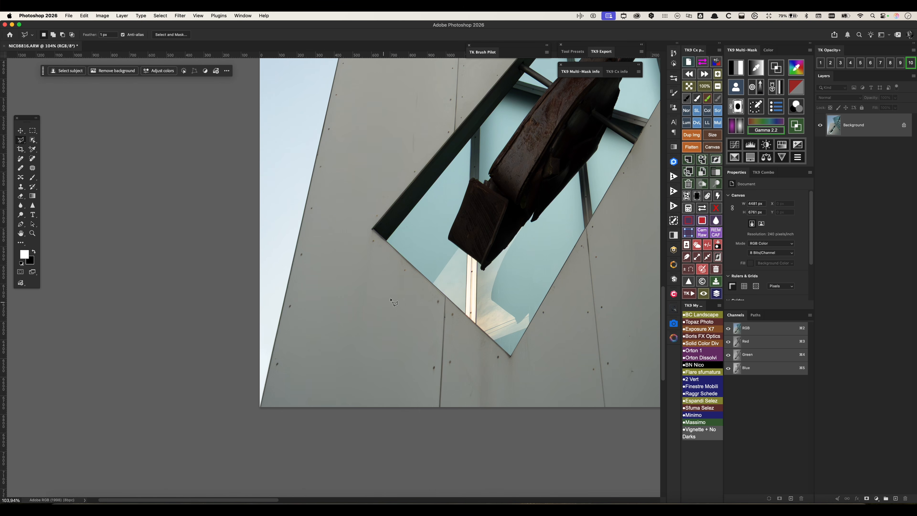
scroll(435, 263, "down", 6)
scroll(435, 262, "up", 3)
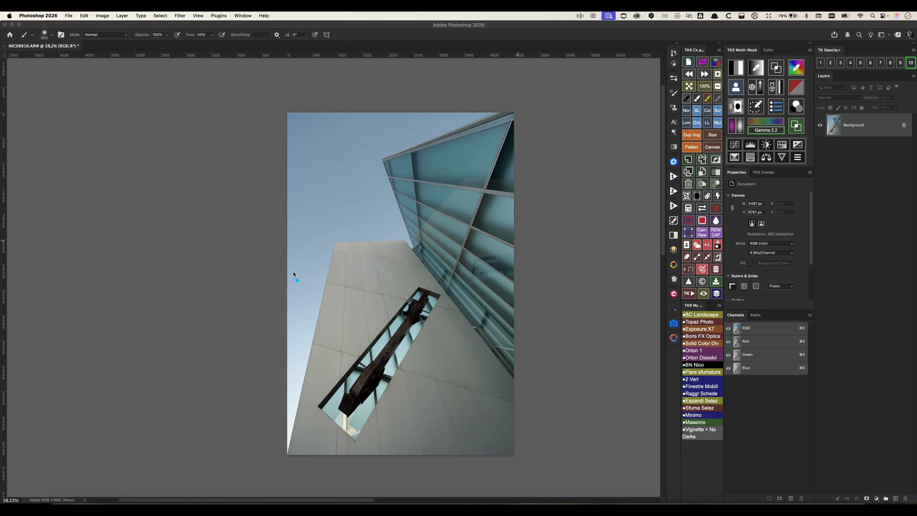
mouse_move(301, 191)
left_mouse_down()
mouse_move(300, 126)
mouse_move(368, 126)
left_mouse_up()
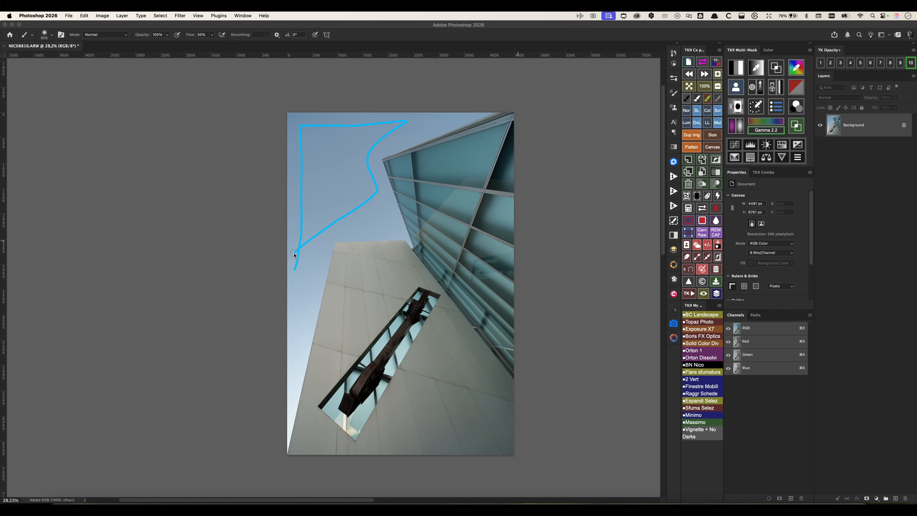
mouse_move(312, 426)
left_mouse_down()
mouse_move(345, 271)
mouse_move(404, 231)
mouse_move(455, 159)
mouse_move(502, 365)
mouse_move(379, 437)
mouse_move(336, 436)
left_mouse_up()
mouse_move(364, 301)
left_mouse_down()
mouse_move(353, 356)
mouse_move(404, 381)
mouse_move(444, 378)
mouse_move(458, 358)
mouse_move(406, 309)
mouse_move(375, 298)
left_mouse_up()
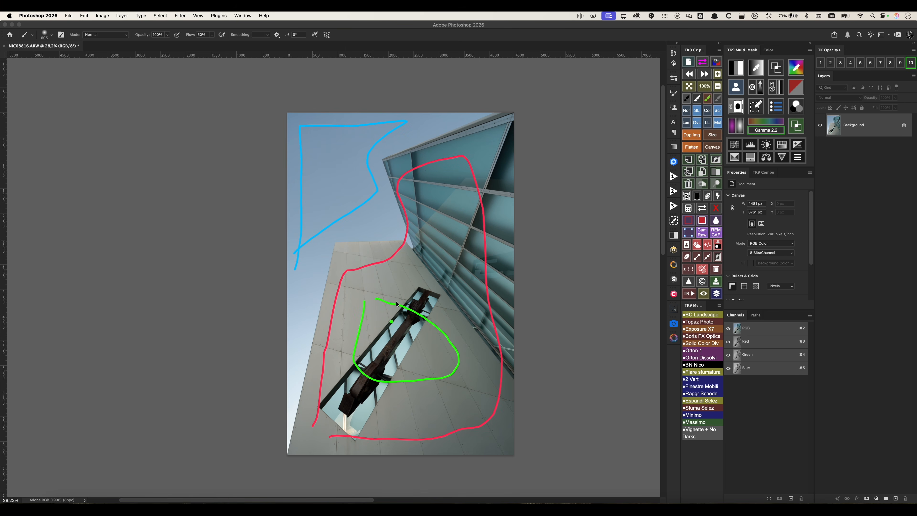
mouse_move(455, 167)
left_mouse_down()
mouse_move(435, 178)
mouse_move(435, 223)
mouse_move(478, 272)
mouse_move(503, 236)
mouse_move(500, 173)
mouse_move(460, 185)
left_mouse_up()
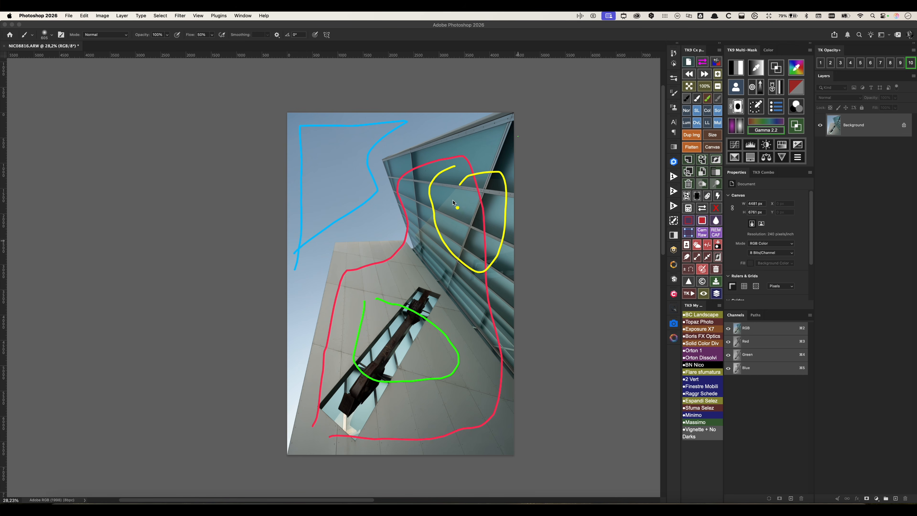
left_click_drag(349, 406, 429, 304)
key("Escape")
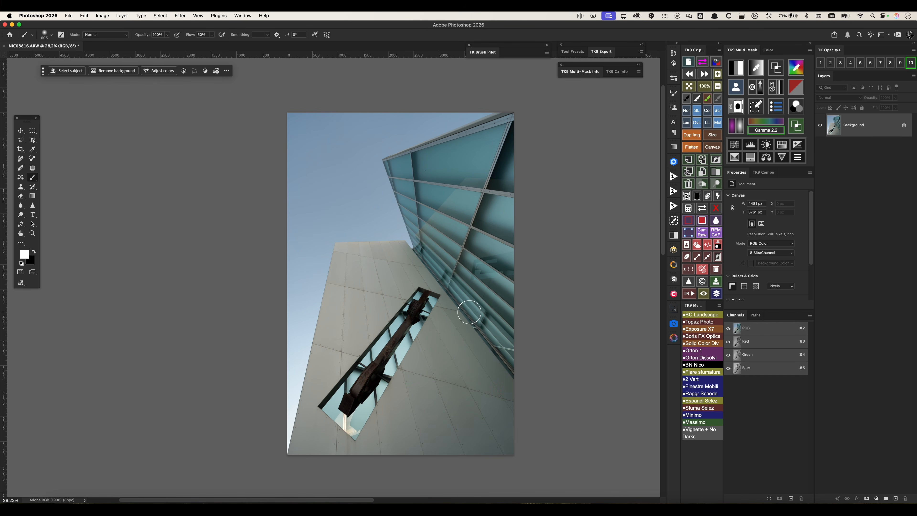
Select the sky in TK9's Edit Selection mode and harden its mask with Curves, setting the white input to 191 and black input to 119
left_click(698, 246)
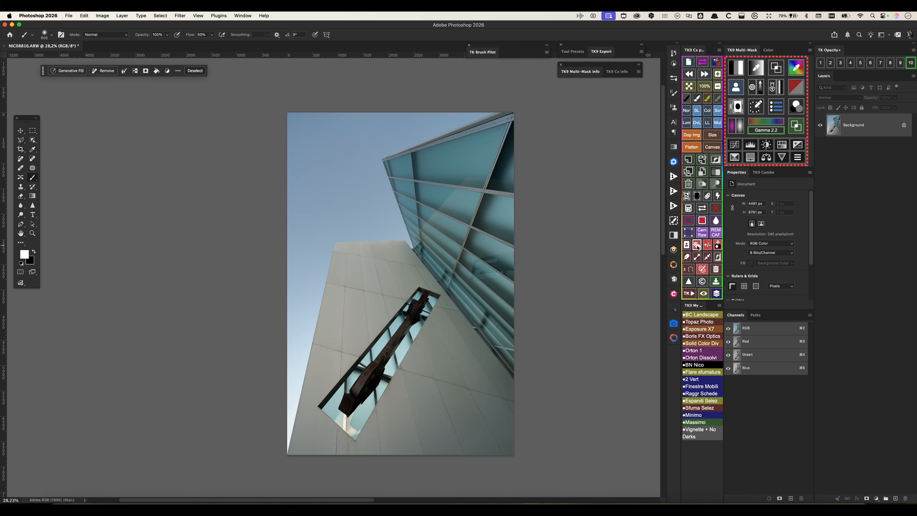
left_click(756, 108)
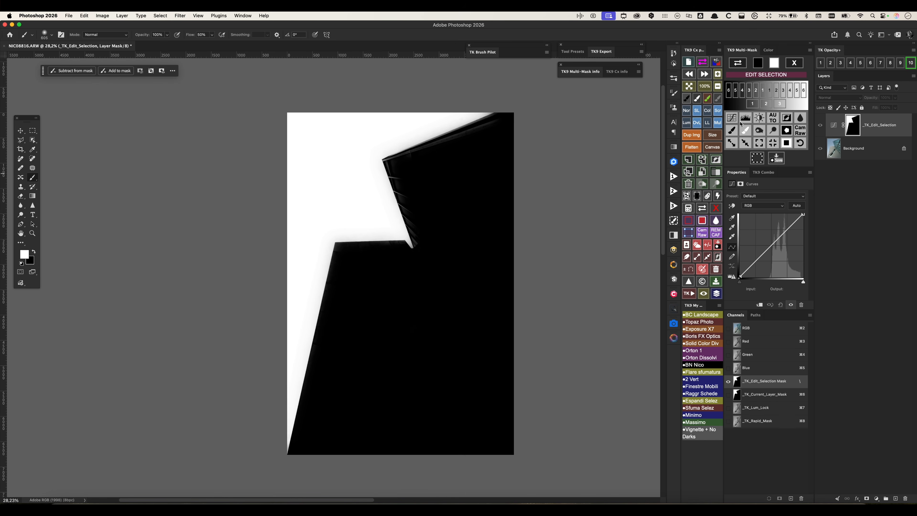
left_click(732, 119)
left_click_drag(723, 264, 701, 265)
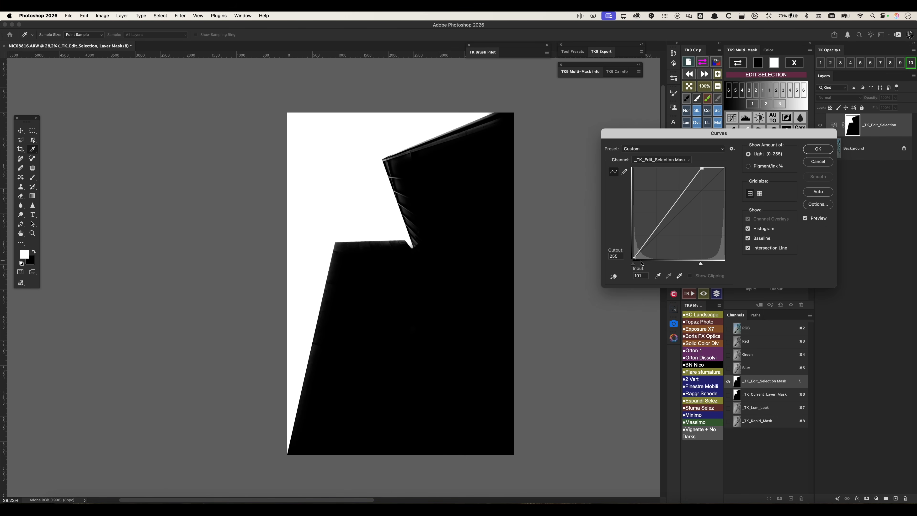
left_click_drag(635, 265, 676, 260)
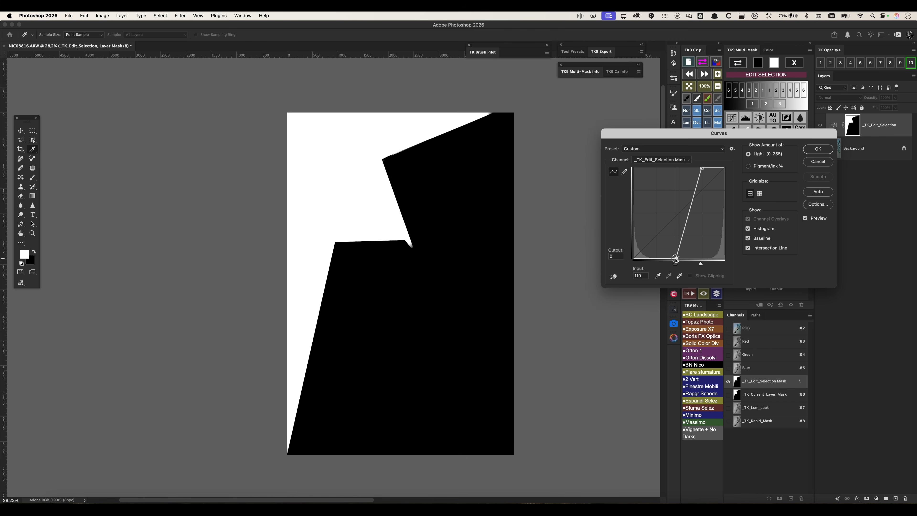
left_click(817, 149)
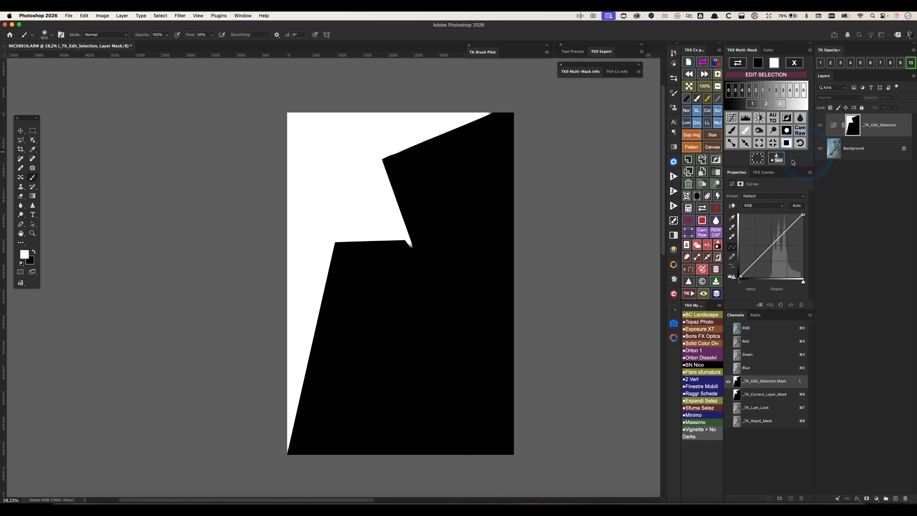
Outline the narrow wedge of sky between the concrete building and the glass facade with the Polygonal Lasso
left_click_drag(407, 234, 433, 278)
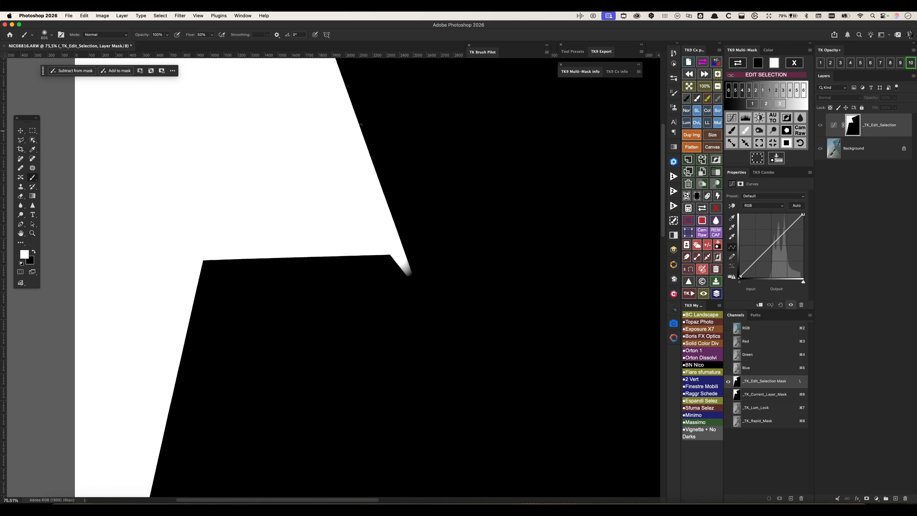
left_click(738, 65)
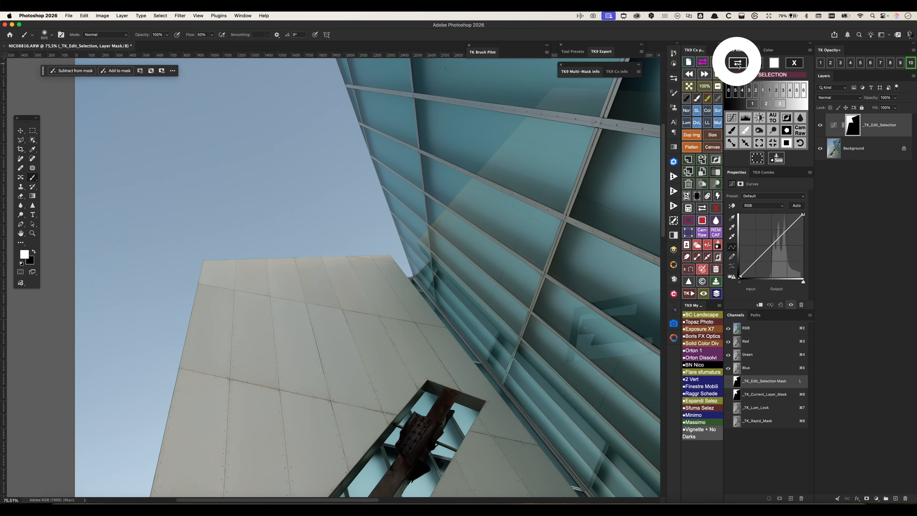
scroll(430, 277, "up", 3)
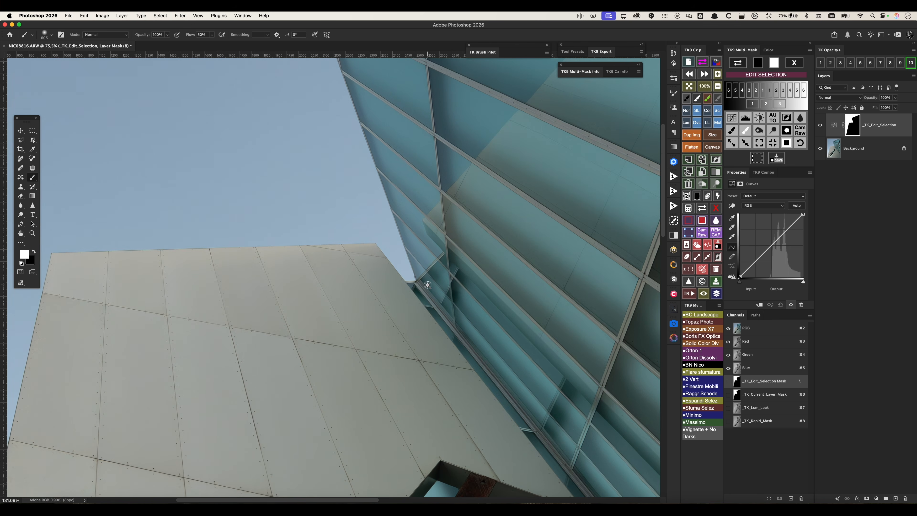
key("l")
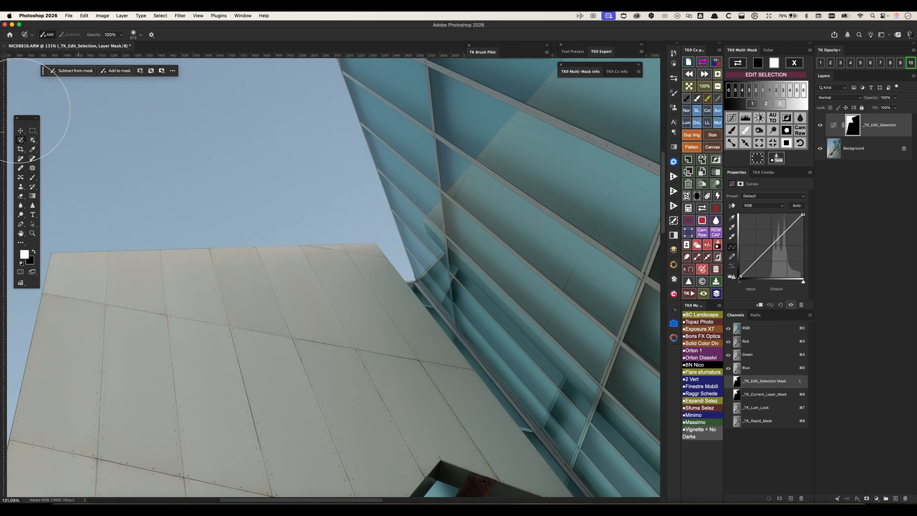
right_click(23, 142)
left_click(51, 147)
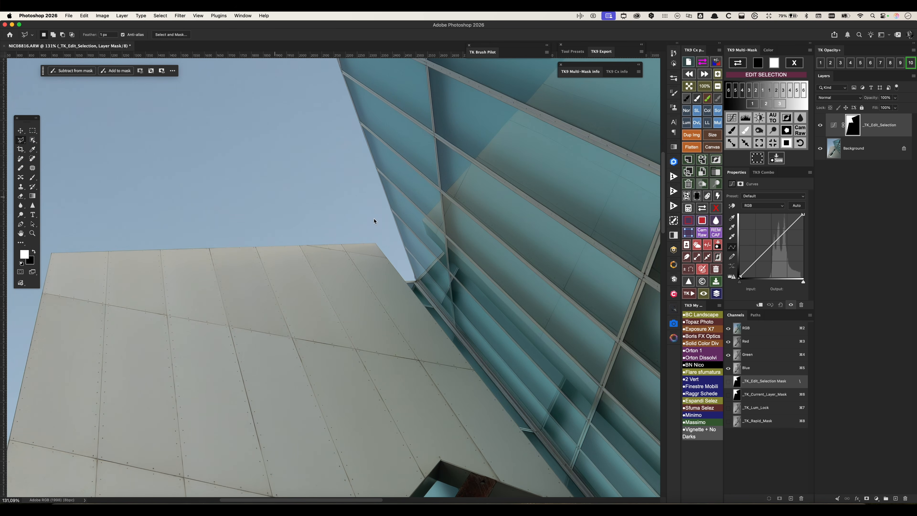
left_click(376, 246)
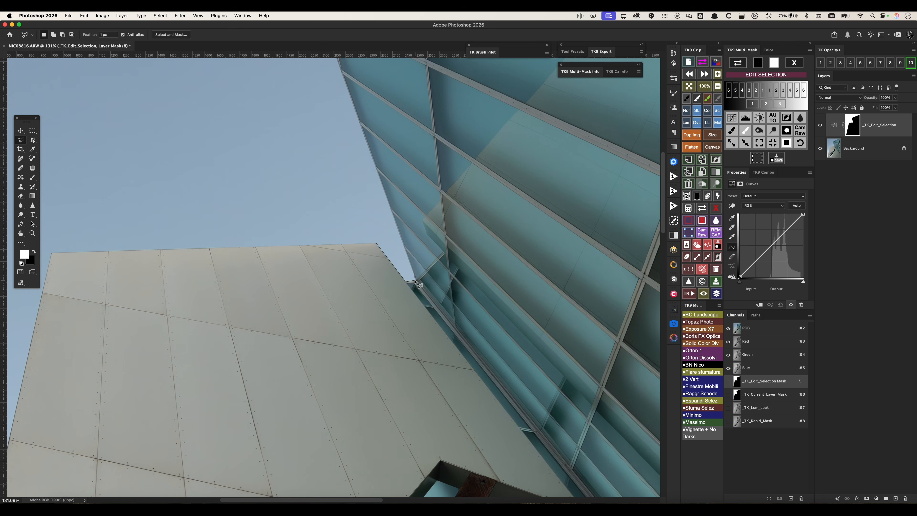
double_click(393, 215)
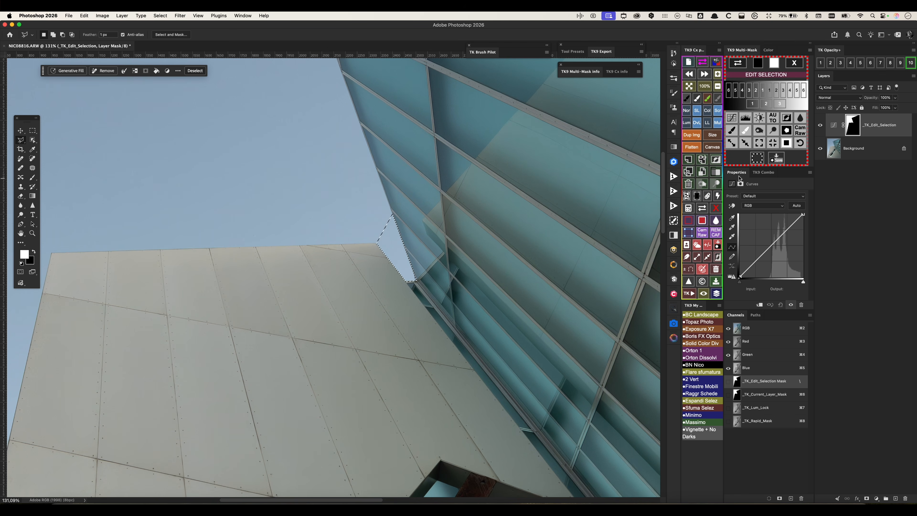
Paint the selected sky wedge fully white in the Edit Selection mask and deselect it
left_click(737, 65)
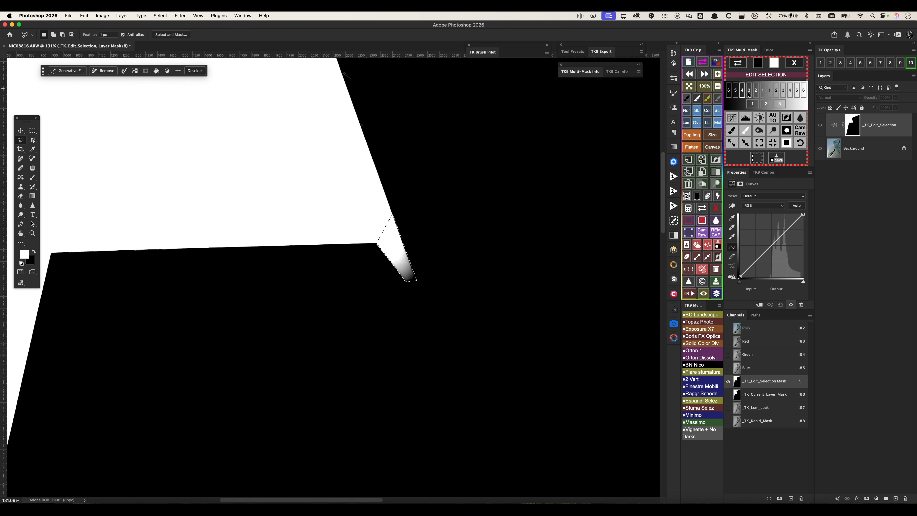
key("b")
mouse_move(413, 271)
left_mouse_down()
mouse_move(395, 225)
mouse_move(481, 245)
left_mouse_up()
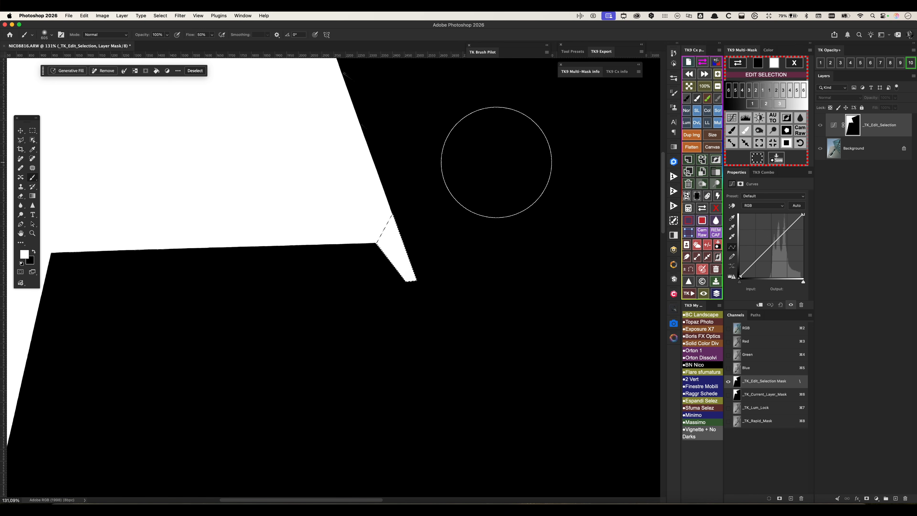
key("super+d")
Outline the sky along the glass building's roof edge, near the photo's upper-right corner, with the Polygonal Lasso
left_click_drag(506, 165, 280, 359)
left_click_drag(520, 99, 325, 315)
left_click_drag(346, 159, 409, 238)
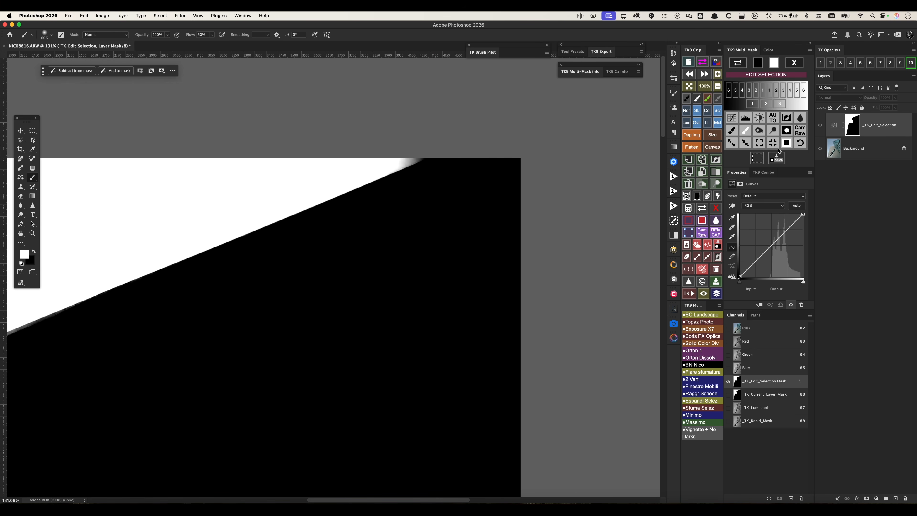
left_click(738, 65)
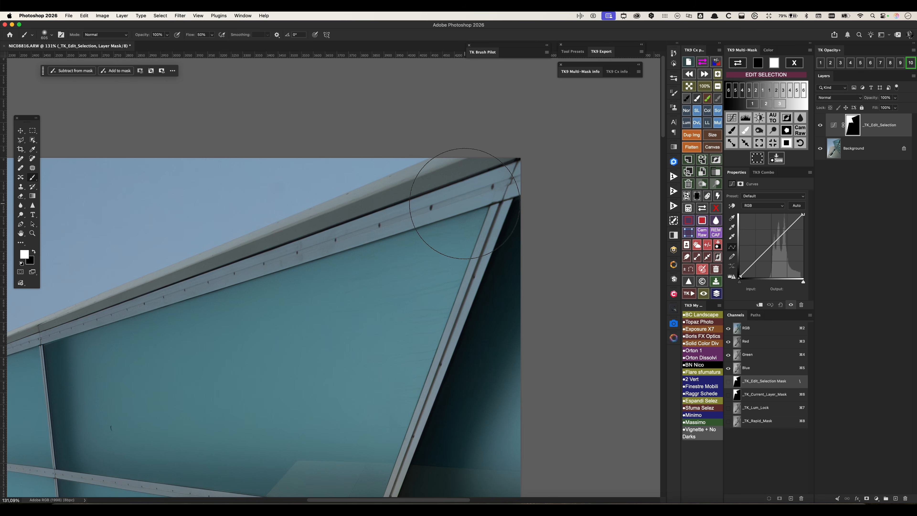
key("l")
left_click(346, 193)
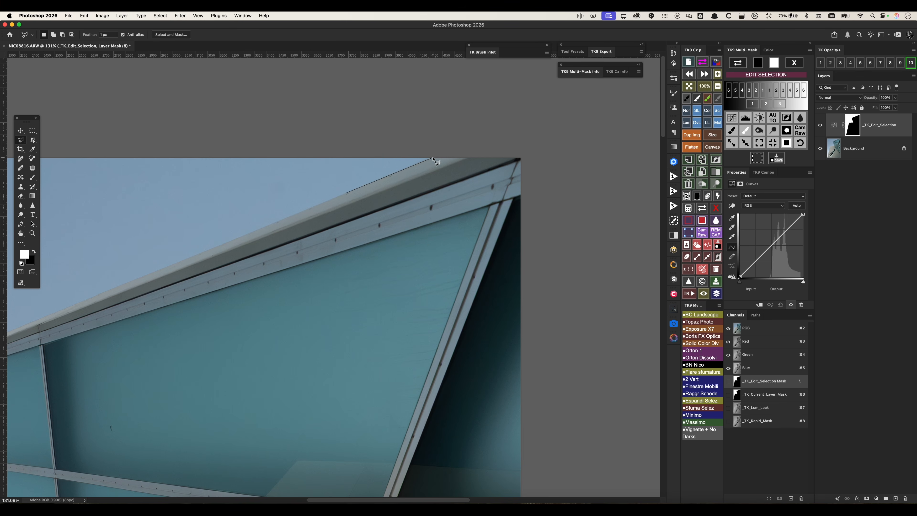
left_click(338, 146)
left_click(340, 188)
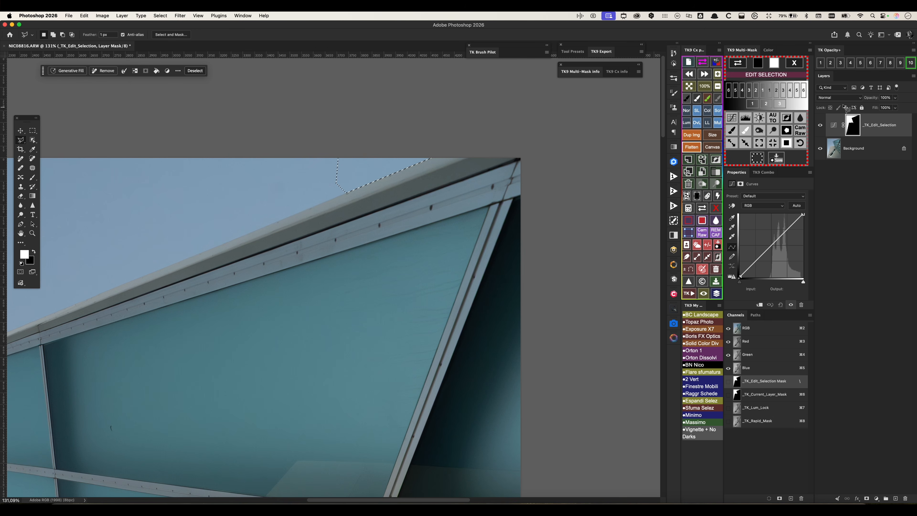
Paint the selected sky along the roof edge fully white in the mask and remove the selection
left_click(738, 66)
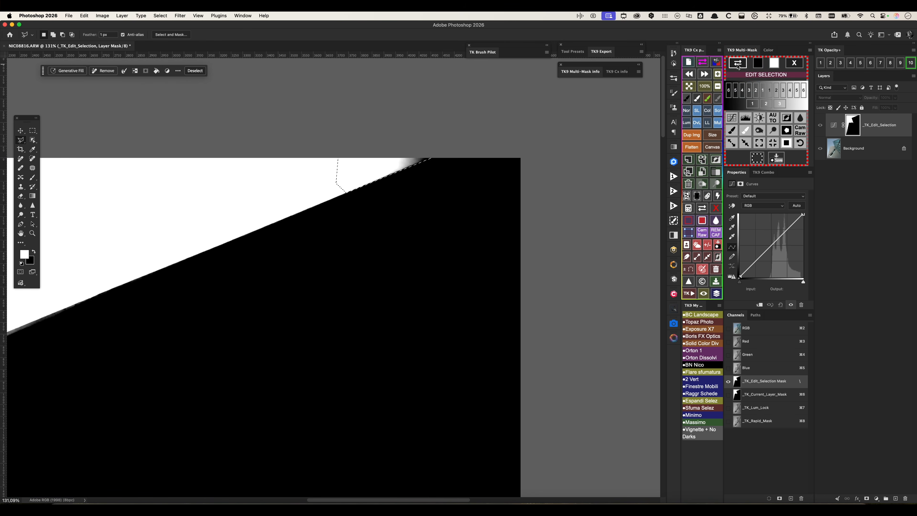
left_click(745, 130)
left_click_drag(393, 164, 419, 156)
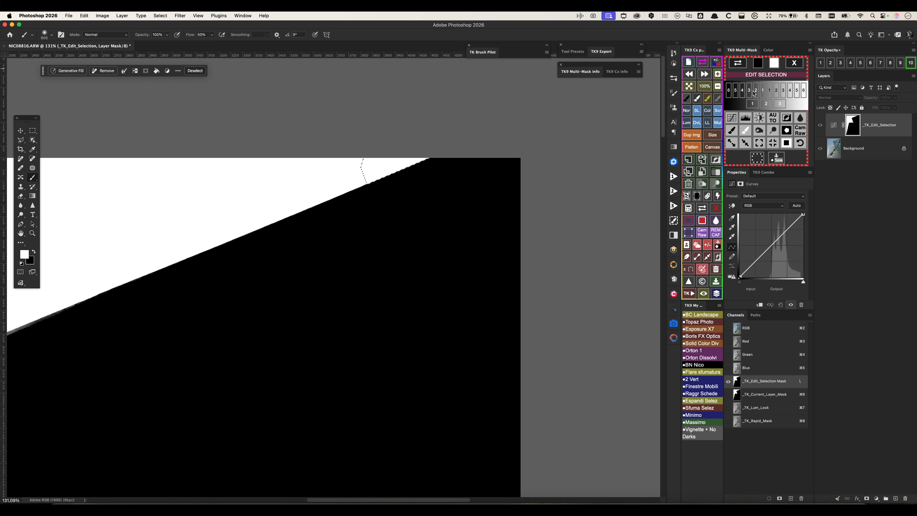
key("super+d")
key("super+0")
scroll(485, 203, "down", 3)
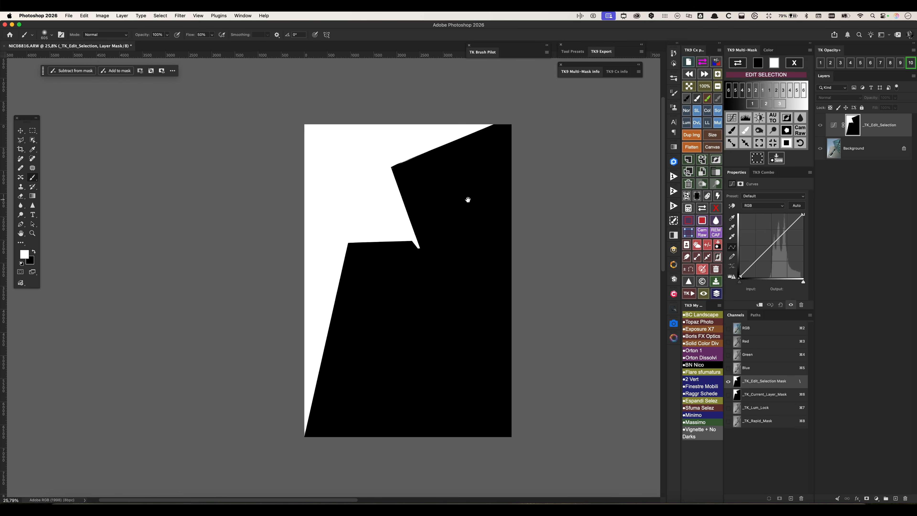
Save the finished mask as a channel named Sky, exit Edit Selection mode and deselect
left_click(777, 160)
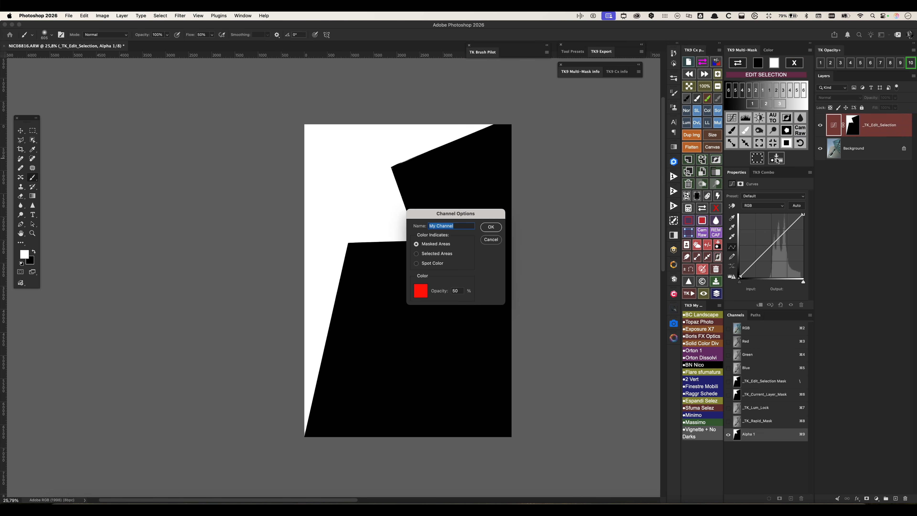
type("Sky")
key("Return")
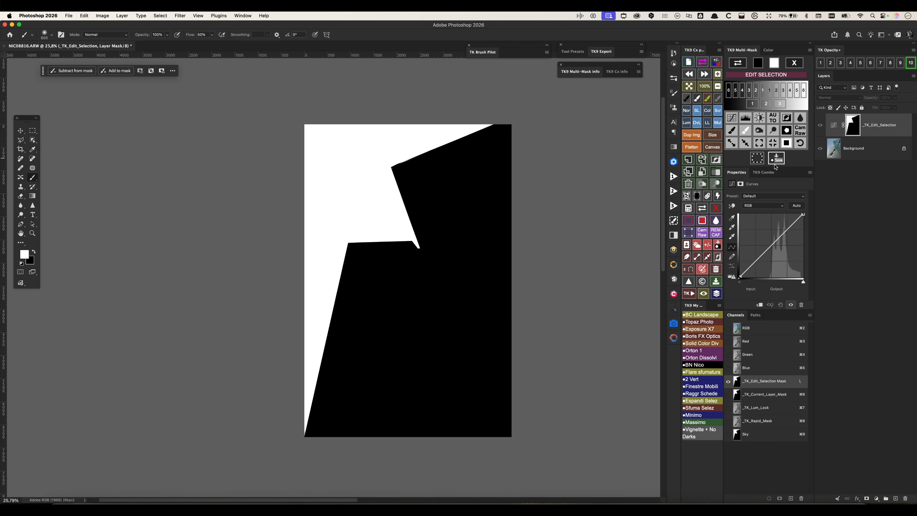
left_click(796, 67)
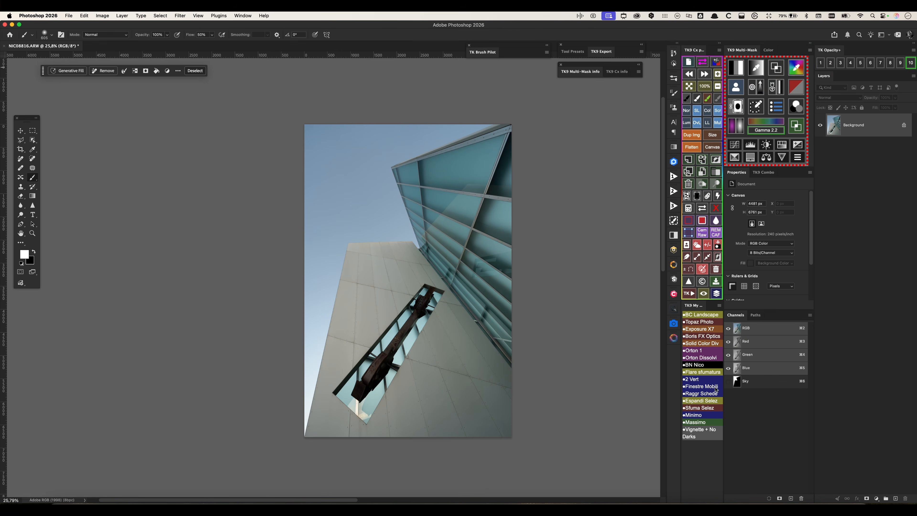
left_click(711, 245)
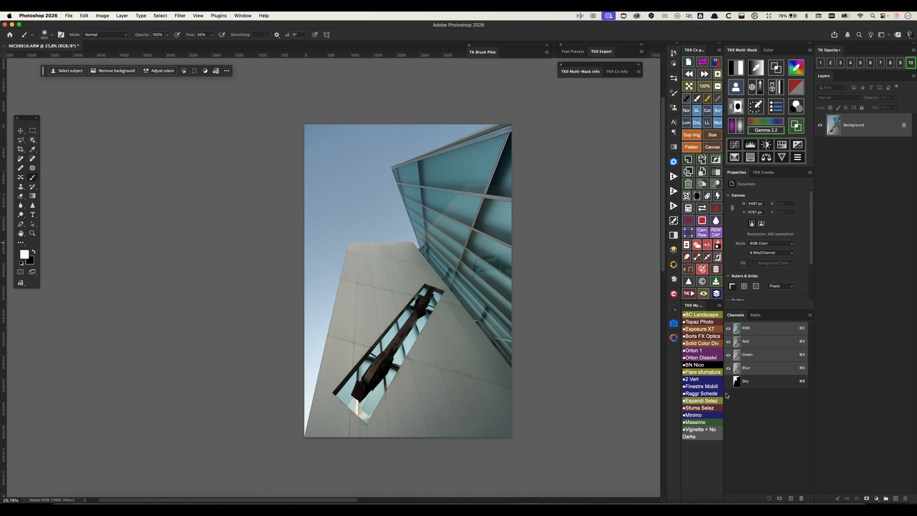
Duplicate the Sky channel with Invert enabled as Subject, compare both masks and return to the RGB composite
left_click(762, 383)
right_click(776, 380)
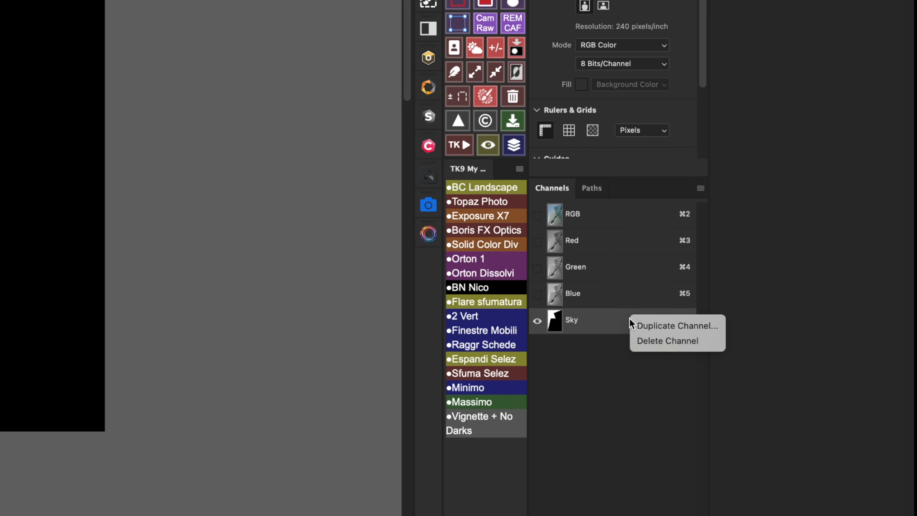
left_click(645, 327)
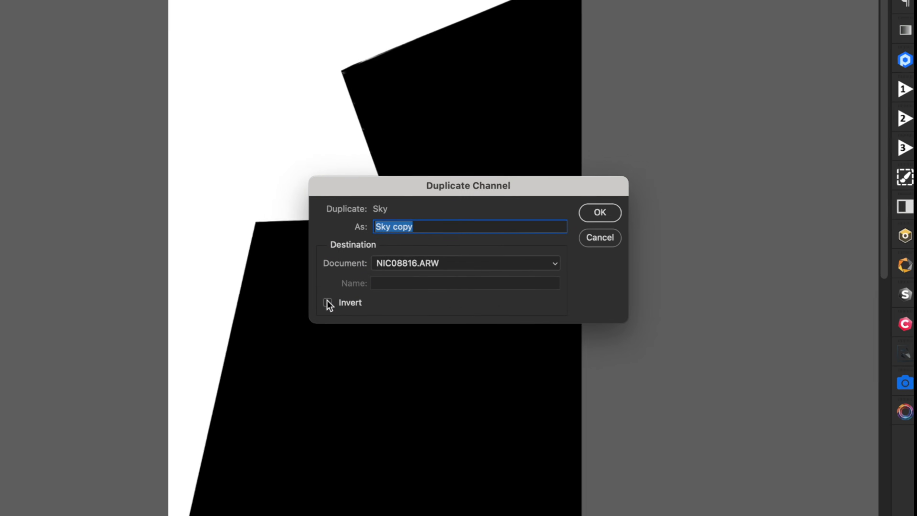
left_click(339, 307)
left_click_drag(431, 234, 365, 234)
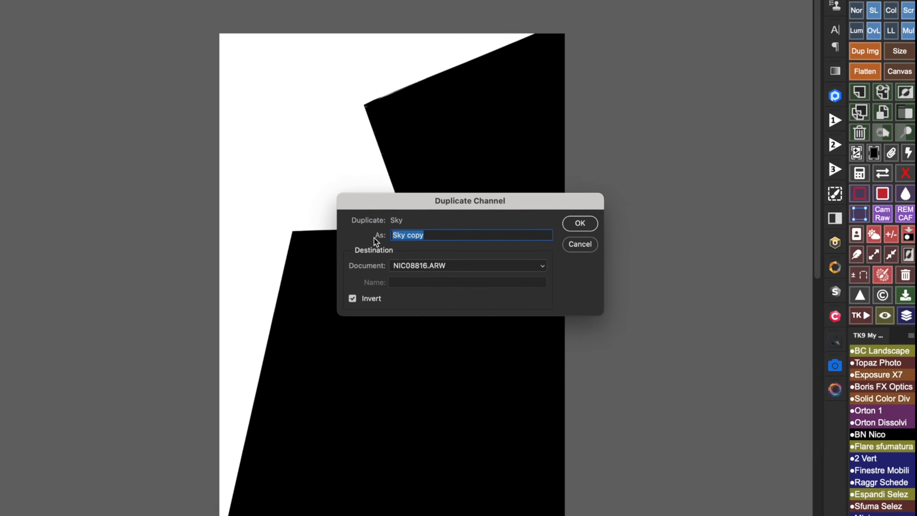
type("Subject")
left_click(607, 219)
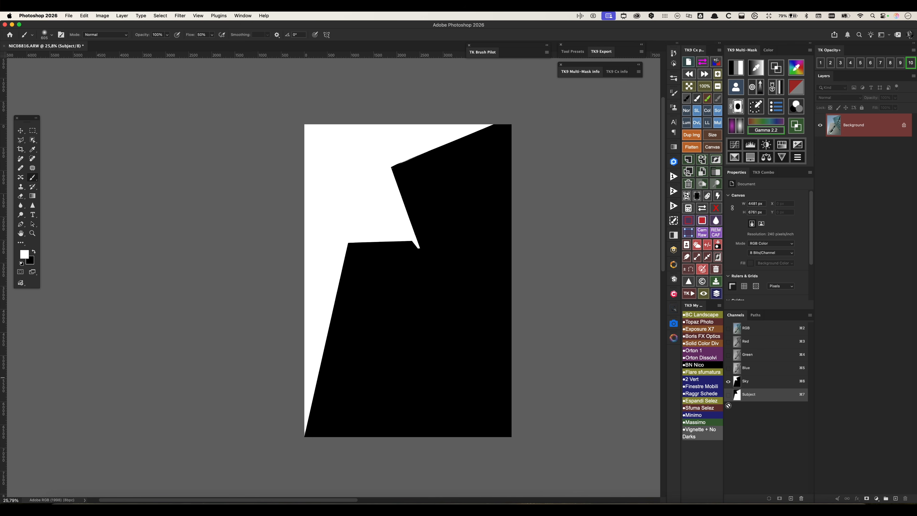
left_click(760, 386)
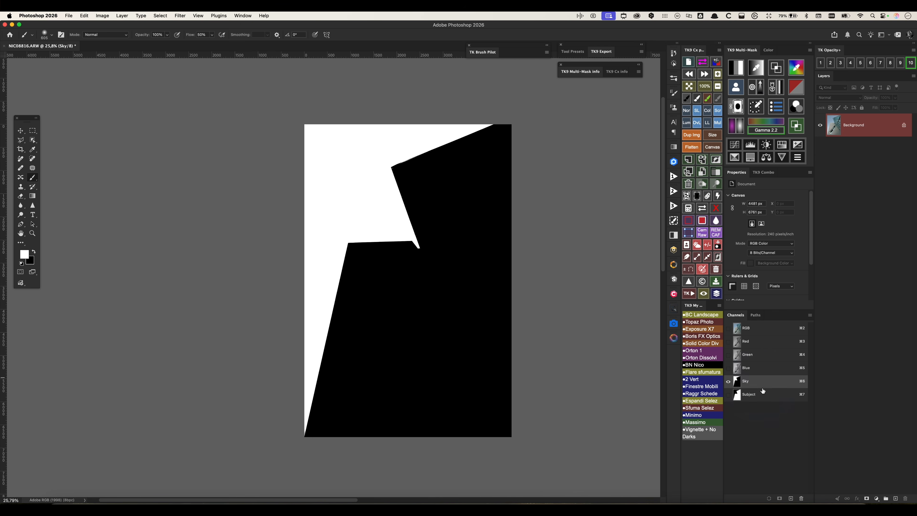
left_click(760, 396)
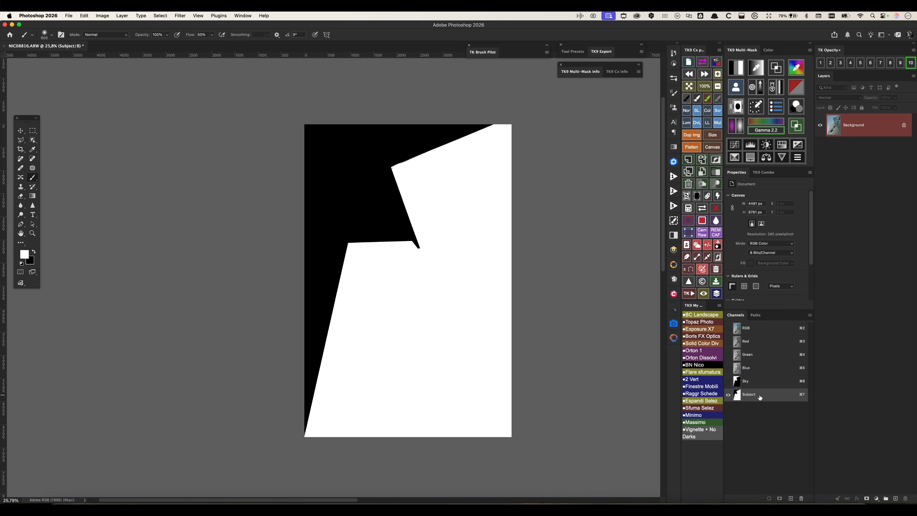
left_click(737, 331)
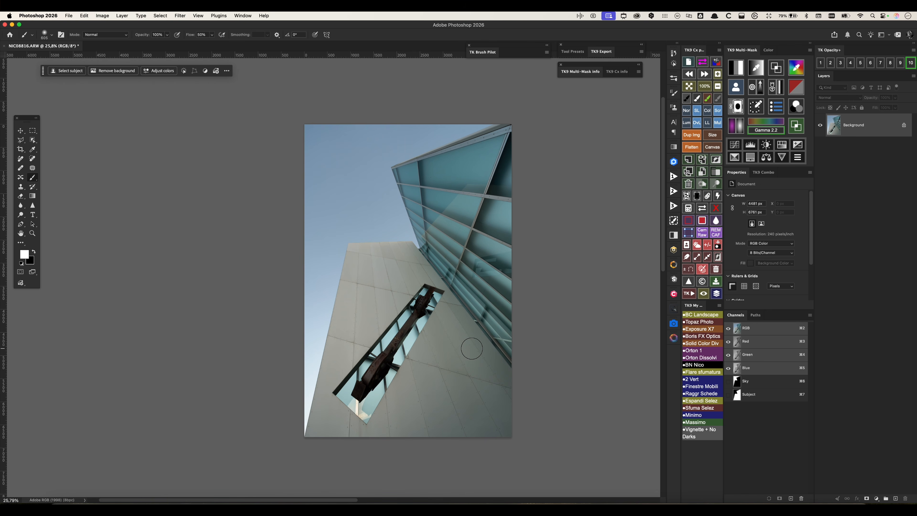
Trace a Polygonal Lasso outline through the sky around the concrete building and down its border with the glass facade
key("l")
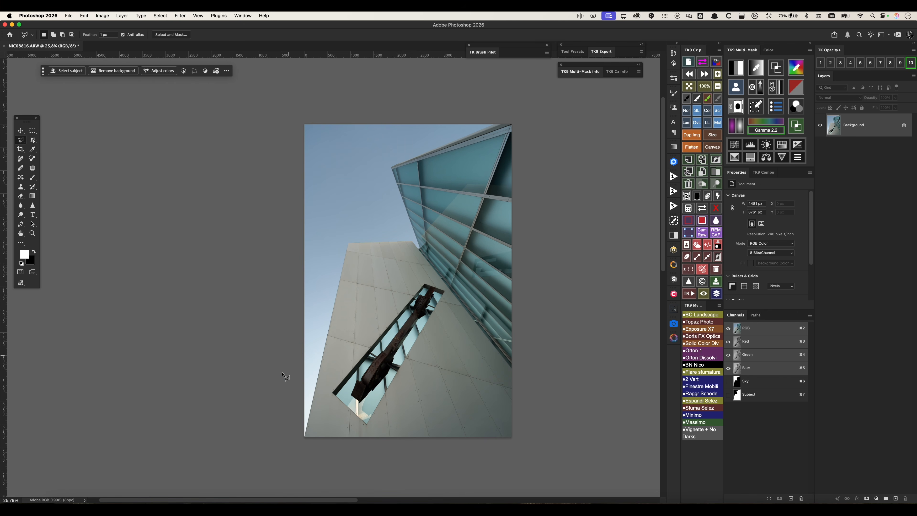
mouse_move(299, 388)
left_mouse_down()
mouse_move(348, 231)
mouse_move(412, 234)
mouse_move(467, 312)
mouse_move(379, 261)
mouse_move(403, 292)
left_mouse_up()
left_click(377, 261, "super")
left_click(404, 292, "super")
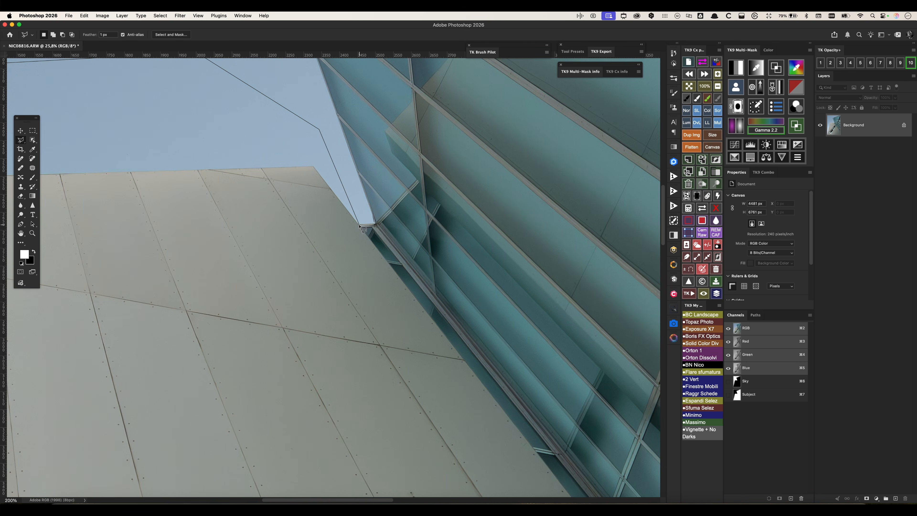
left_click(375, 225)
left_click_drag(397, 252, 286, 139)
mouse_move(405, 282)
left_mouse_down()
mouse_move(289, 126)
mouse_move(281, 133)
left_mouse_up()
left_click_drag(522, 381, 350, 144)
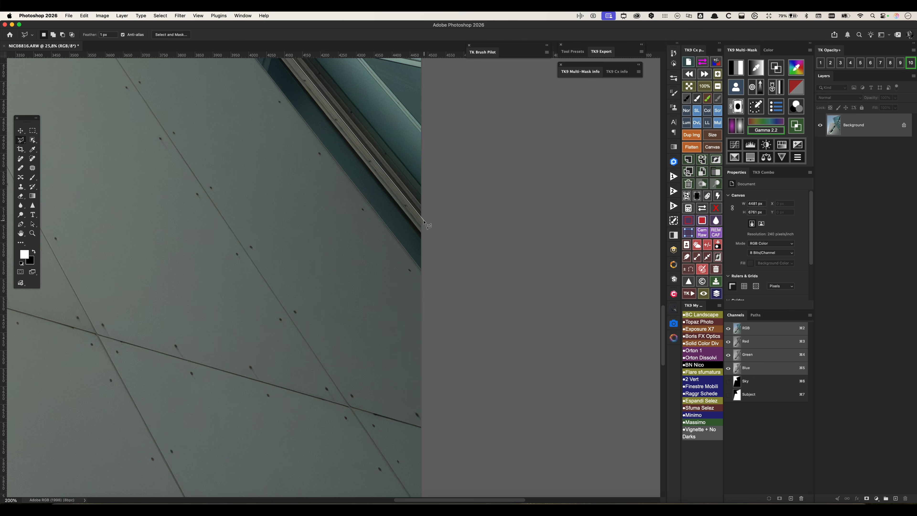
Close the lasso outline outside the canvas's lower edges so it encloses the whole concrete building
scroll(427, 225, "down", 6)
left_click(459, 264)
left_click(432, 378)
left_click(170, 382)
left_click(129, 315)
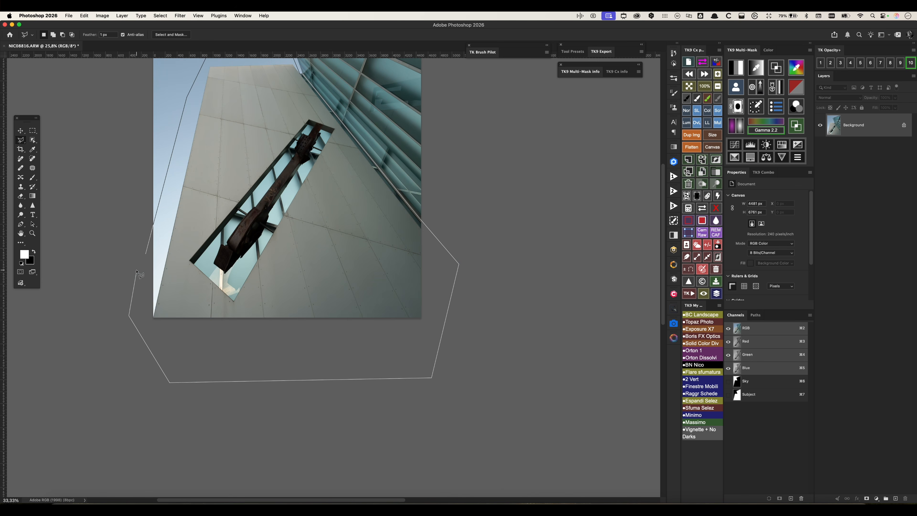
double_click(139, 274)
left_click_drag(214, 217, 307, 359)
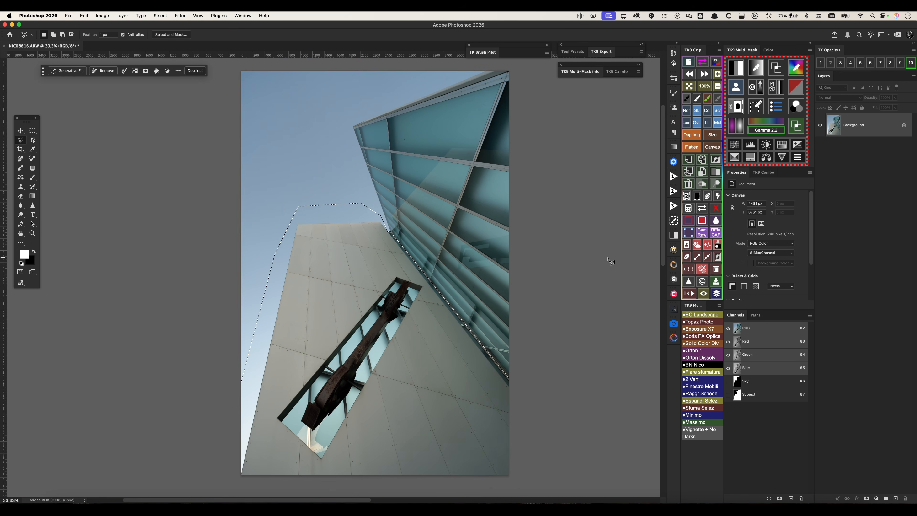
Load the Subject channel intersected with the current lasso selection to restrict the selection to the concrete building
left_click(688, 208)
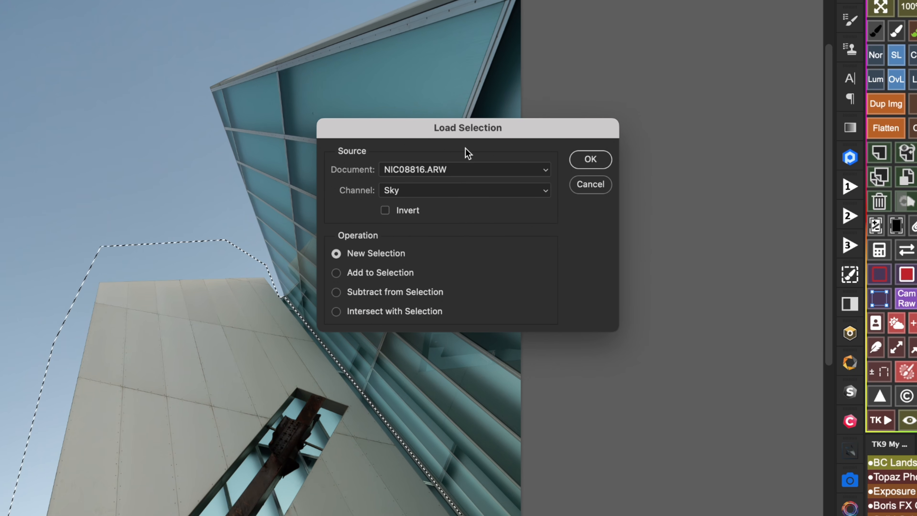
left_click(448, 193)
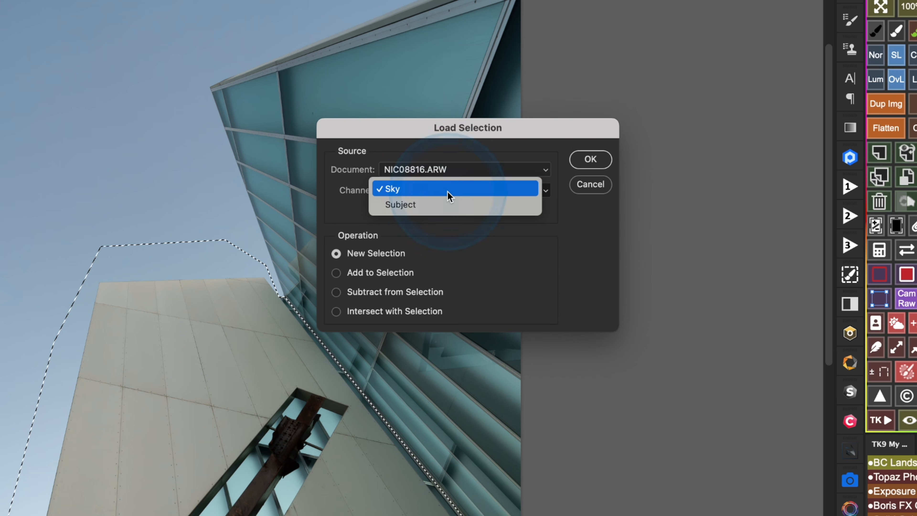
left_click(447, 208)
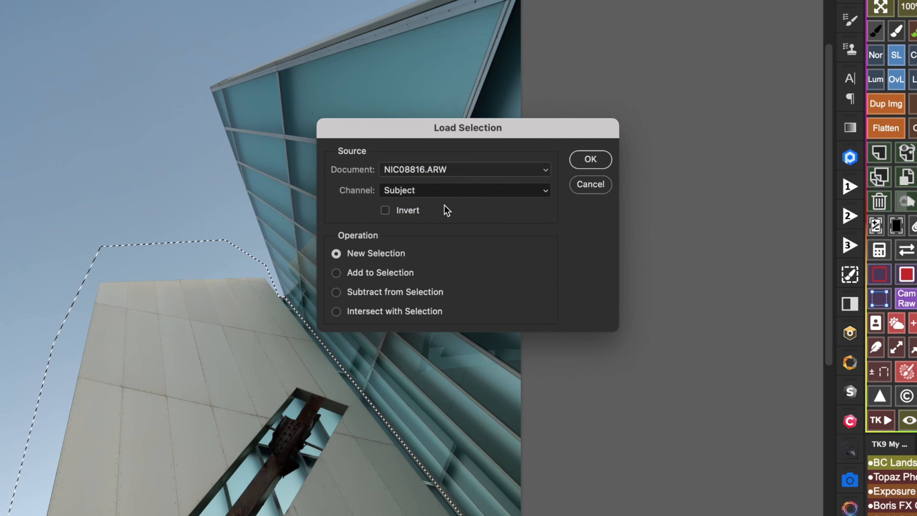
left_click(371, 312)
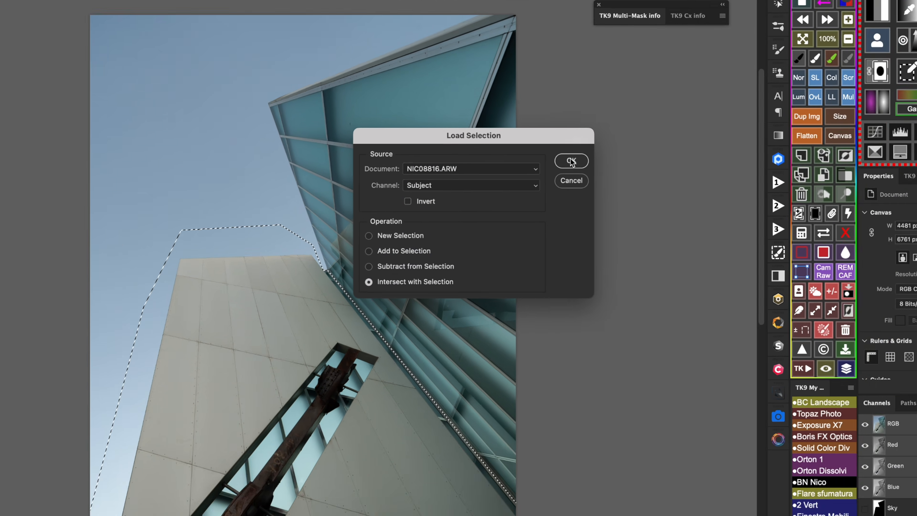
left_click(591, 159)
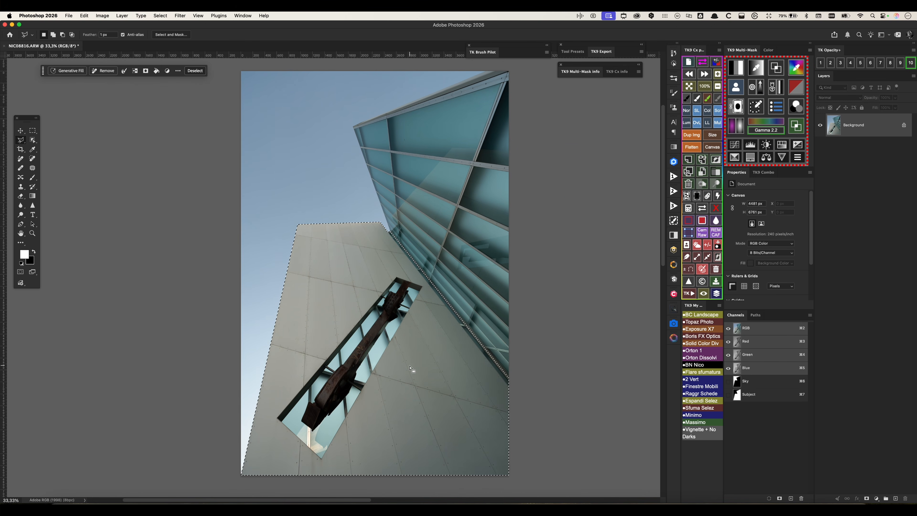
Save the concrete building selection as a channel named A and deselect
left_click(718, 246)
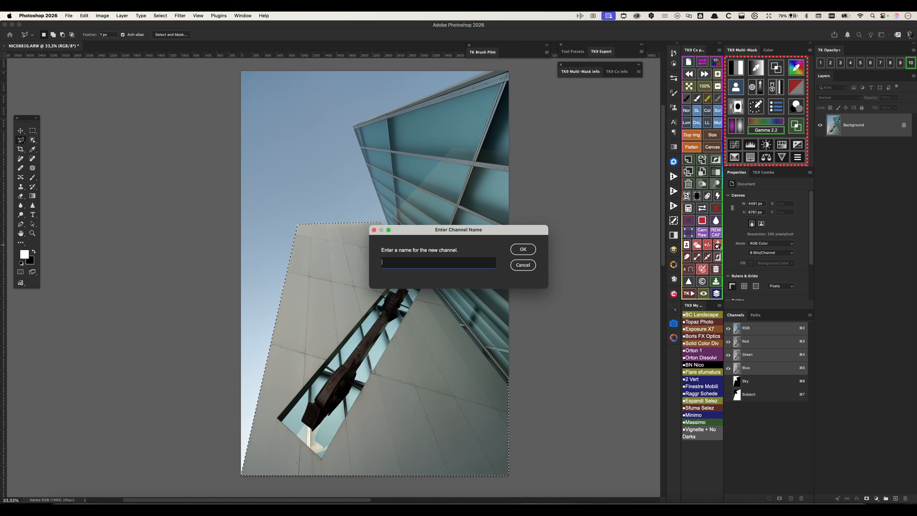
type("A")
key("Return")
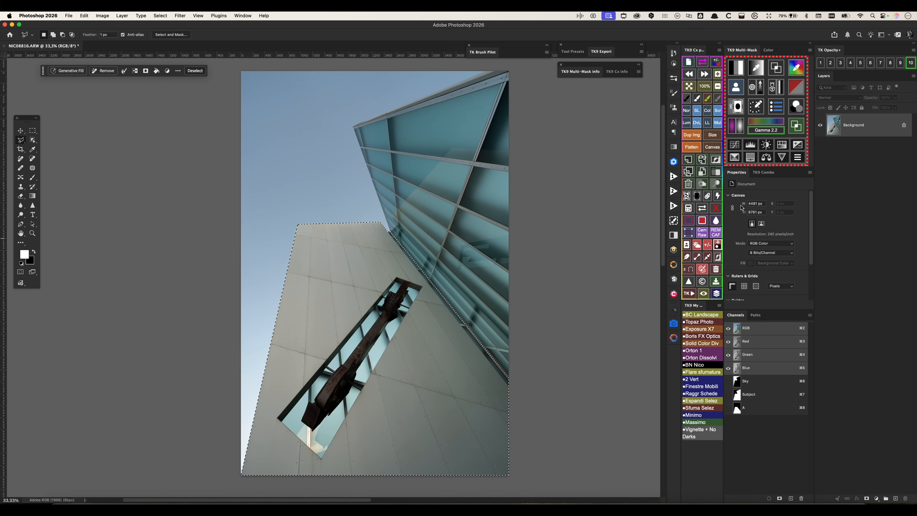
left_click(709, 246)
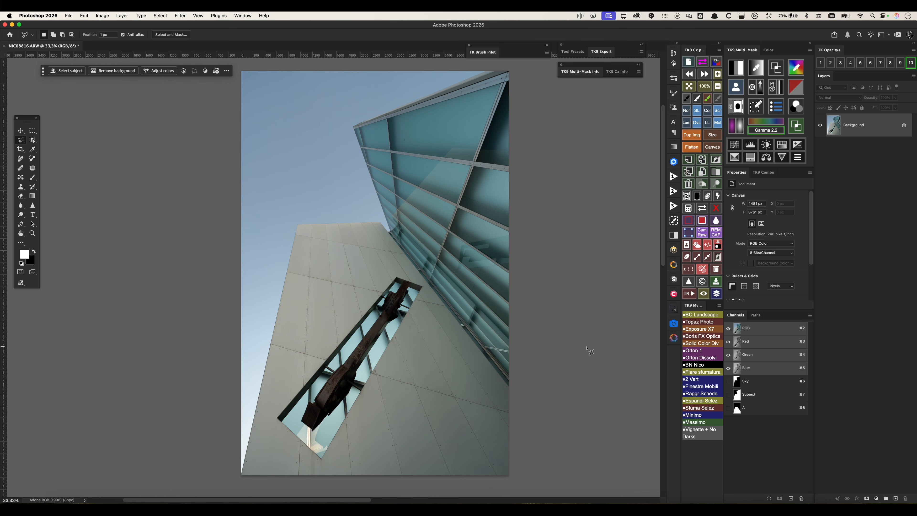
Load the Subject channel as a selection and subtract channel A from it, isolating the glass building
left_click(738, 396, "super")
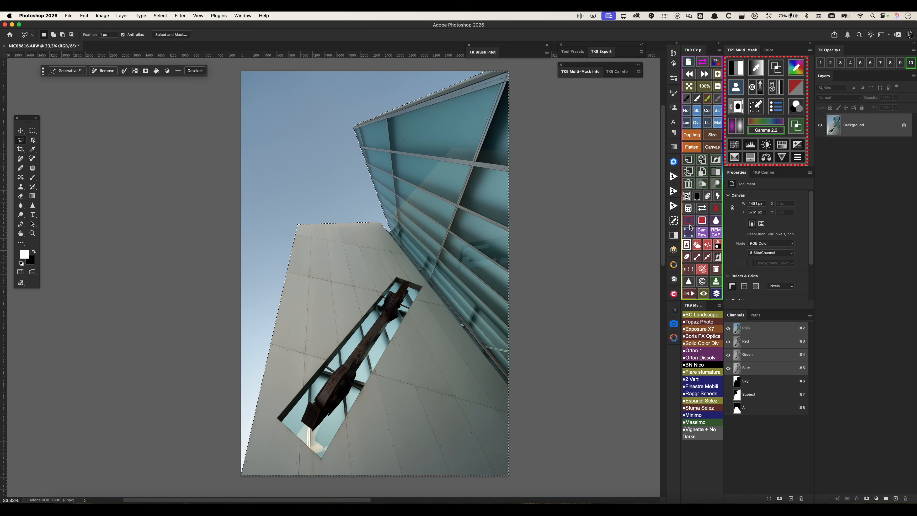
left_click(689, 209)
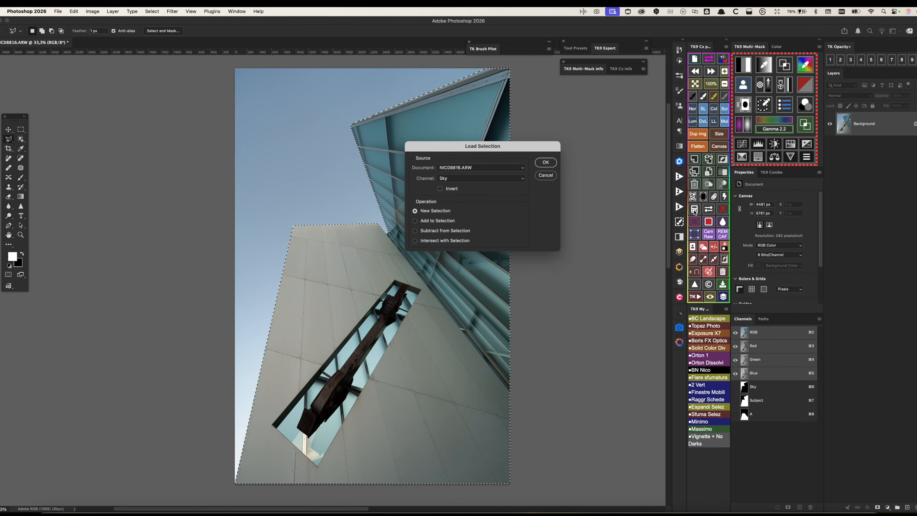
left_click(460, 178)
left_click(468, 194)
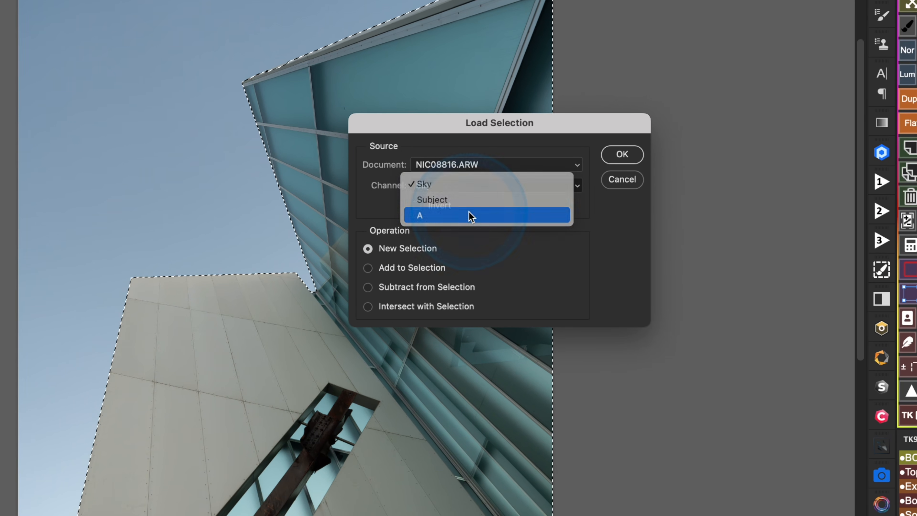
left_click(469, 216)
left_click(421, 288)
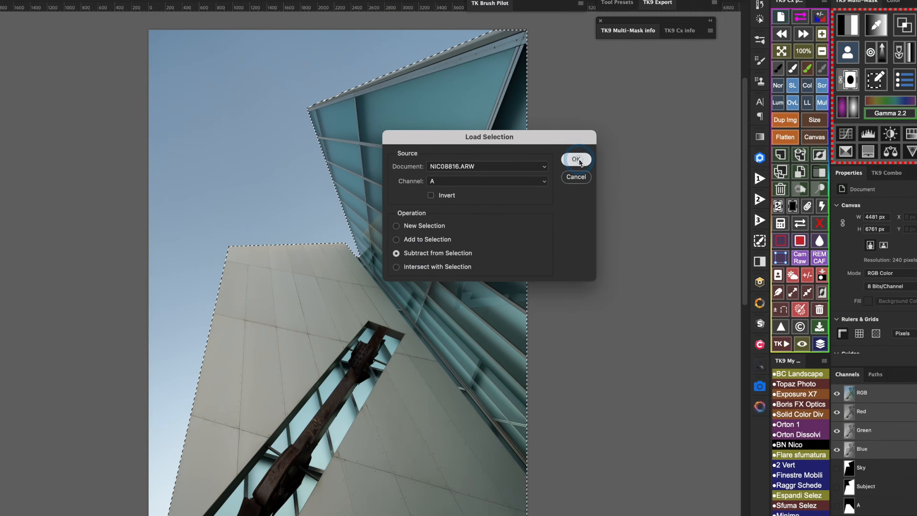
left_click(576, 159)
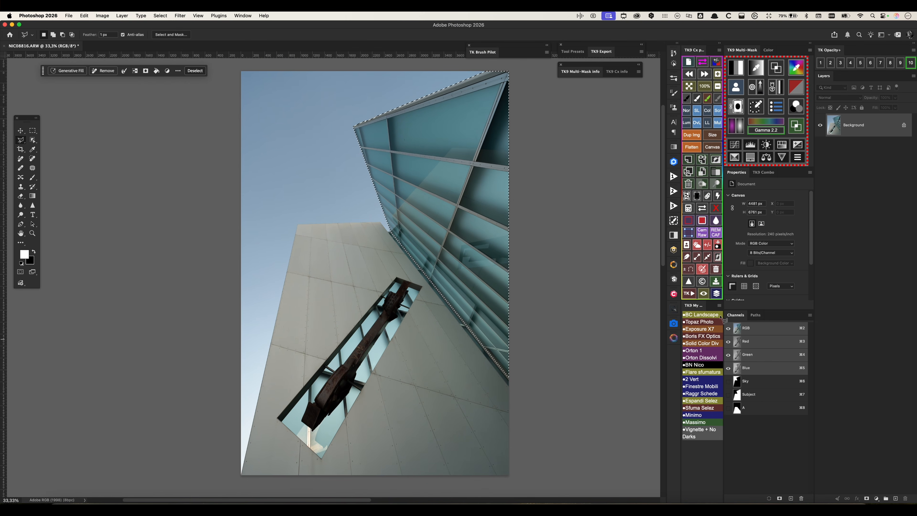
Save the glass building selection as a channel named B and deselect
left_click(718, 246)
type("B")
key("Return")
Try to select the rusted beam with the Object Selection tool in Lasso mode, and clear the resulting selection
left_click_drag(355, 383, 368, 361)
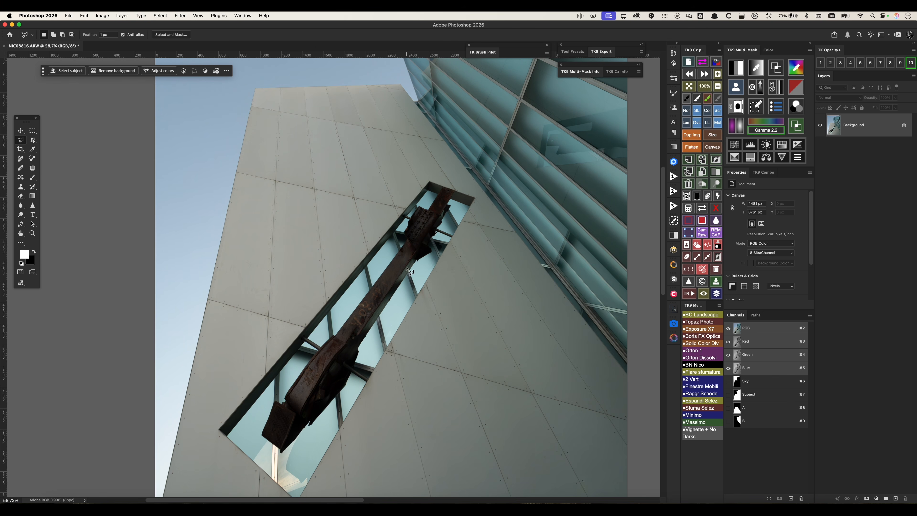
key("w")
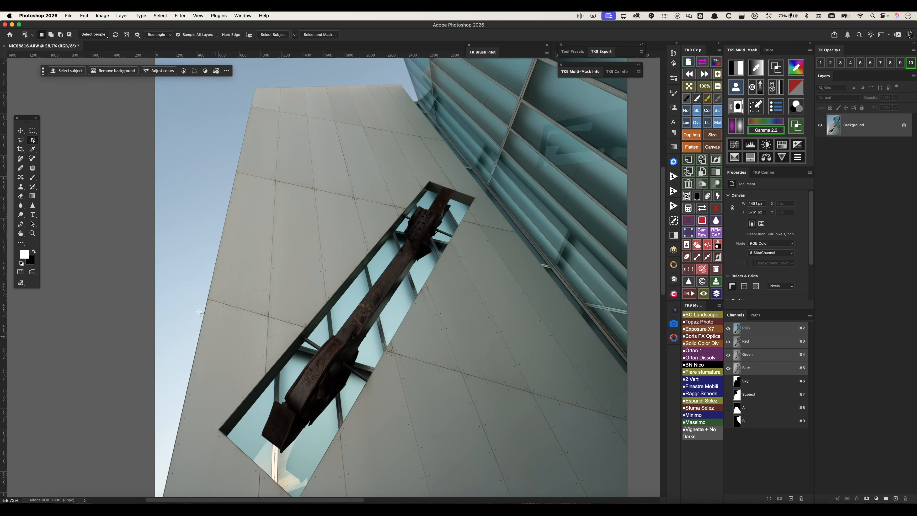
left_click(156, 35)
left_click(158, 45)
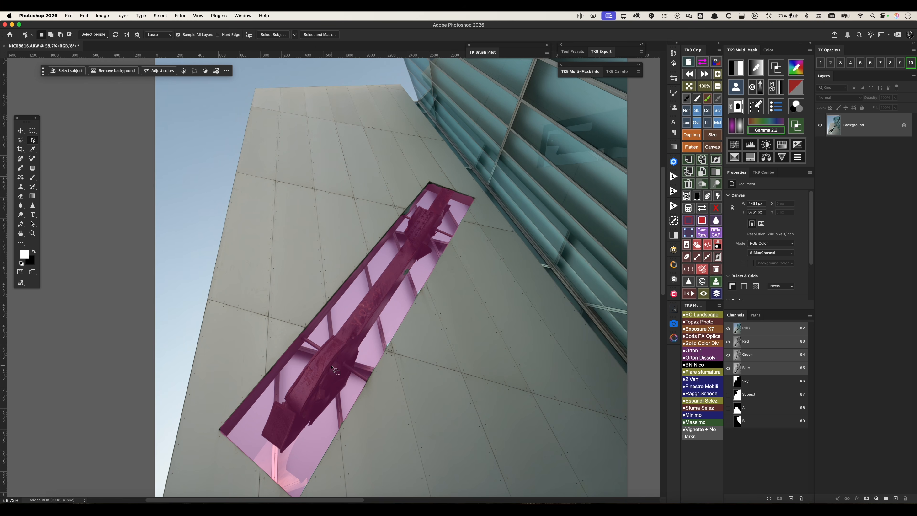
mouse_move(281, 384)
left_mouse_down()
mouse_move(265, 403)
mouse_move(260, 437)
mouse_move(311, 436)
mouse_move(353, 394)
mouse_move(447, 254)
mouse_move(467, 211)
mouse_move(457, 183)
mouse_move(392, 231)
mouse_move(272, 412)
left_mouse_up()
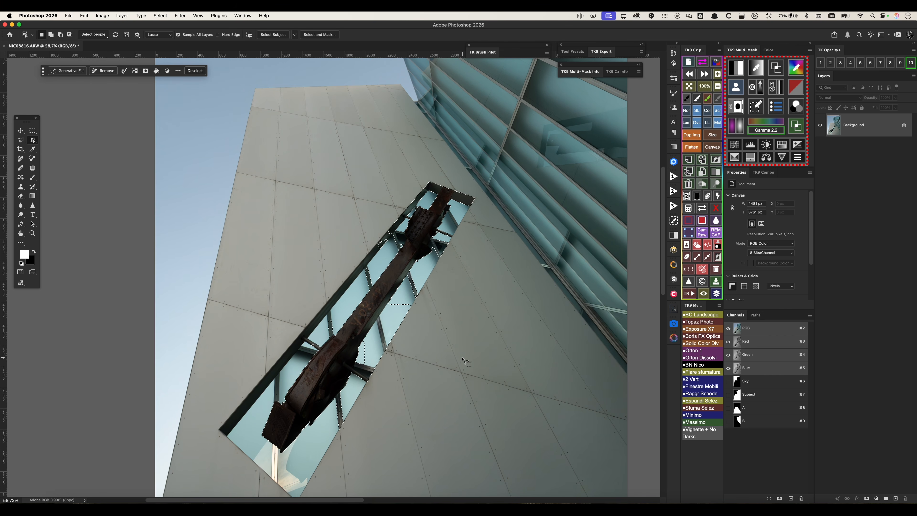
key("super+d")
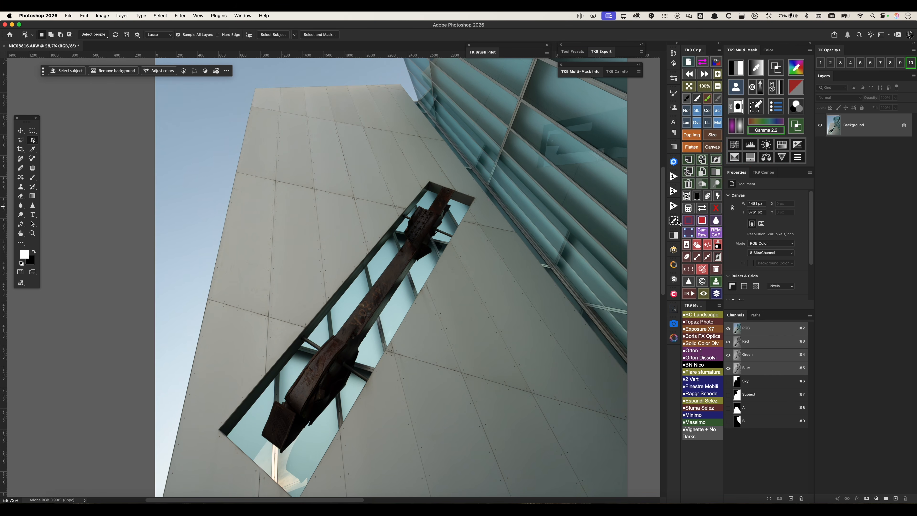
Paint over the whole rusted beam with the TK9 selection brush and convert the painted area into a smart object selection
left_click(674, 220)
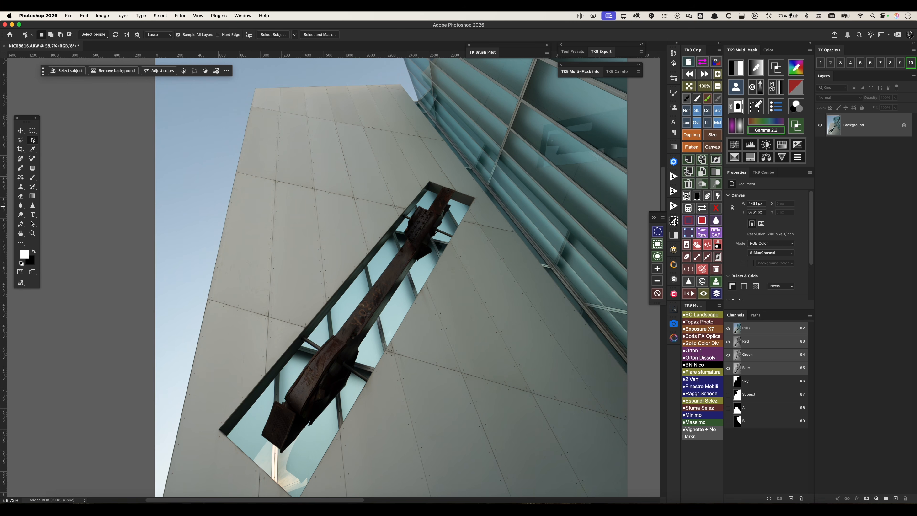
left_click(658, 257)
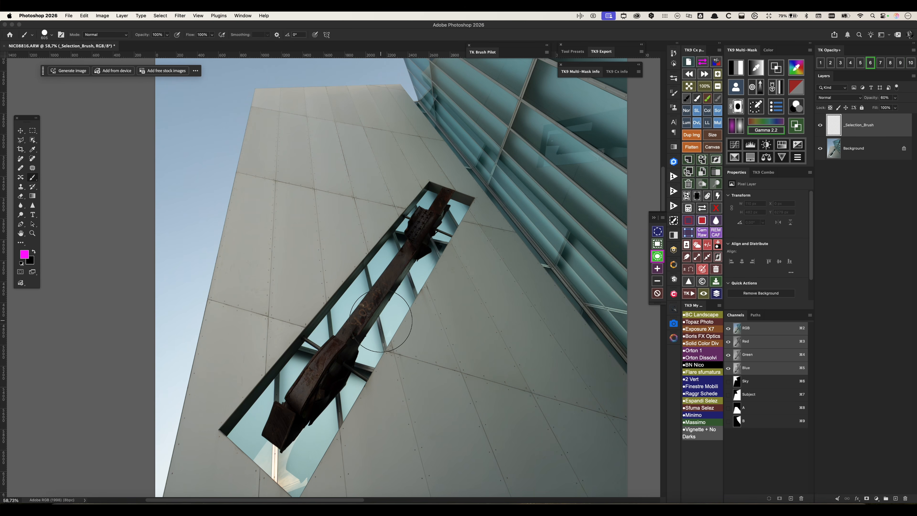
left_click_drag(390, 323, 348, 323)
mouse_move(279, 415)
left_mouse_down()
mouse_move(276, 433)
mouse_move(320, 394)
mouse_move(447, 195)
left_mouse_up()
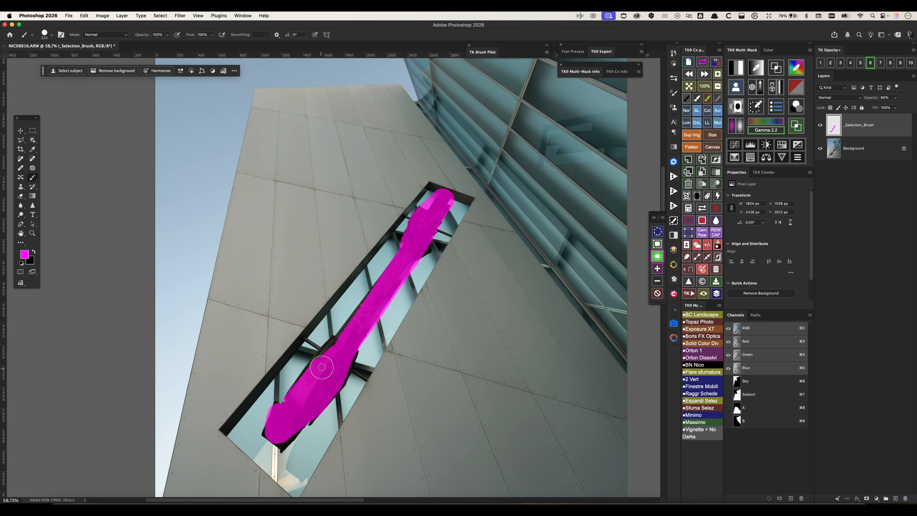
left_click_drag(340, 356, 335, 356)
left_click(659, 258)
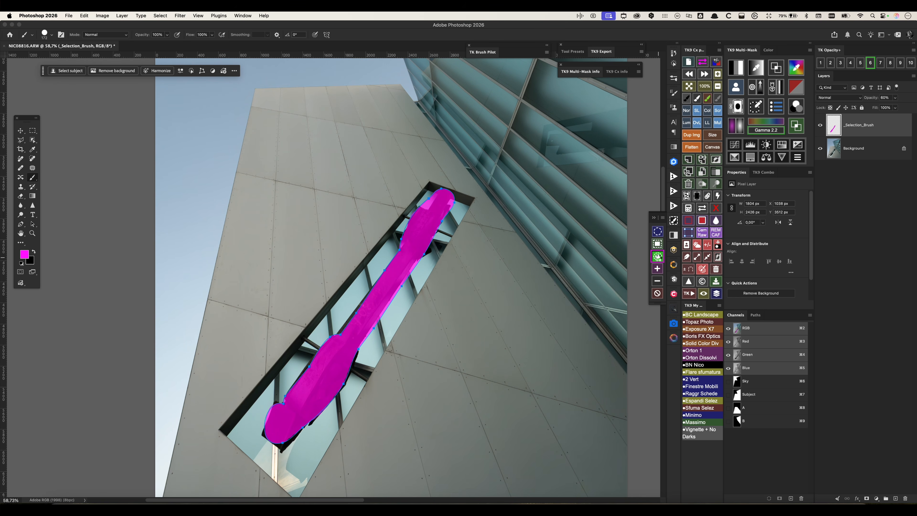
Subtract the dark window recess beside the beam's upper end from the selection using the TK9 selection brush
left_click_drag(461, 180, 502, 293)
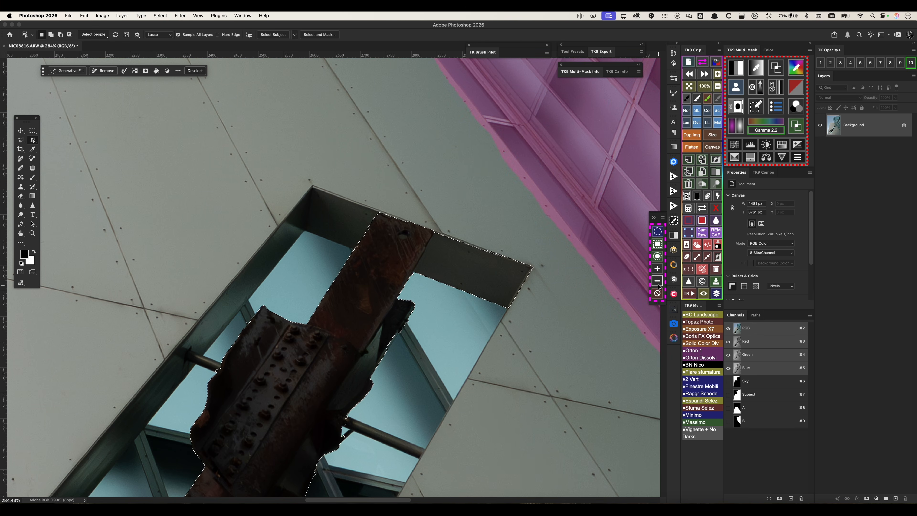
left_click(655, 259)
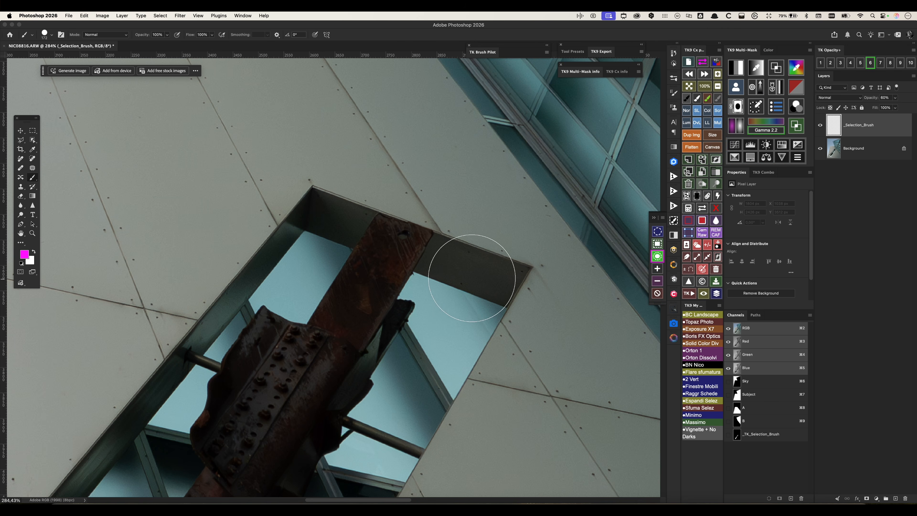
mouse_move(472, 275)
left_mouse_down()
mouse_move(433, 275)
mouse_move(450, 253)
mouse_move(508, 285)
left_mouse_up()
left_click(658, 256)
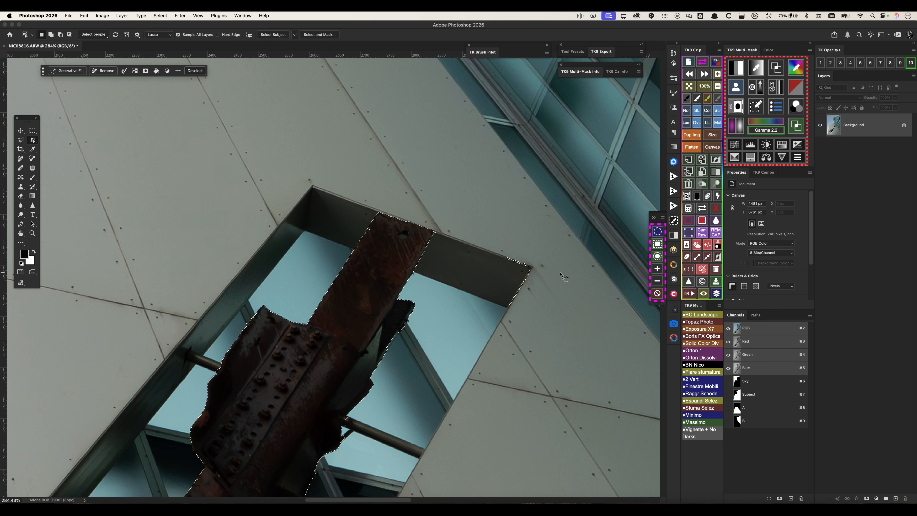
Brush away the leftover selected slivers along the opening's upper edges with the Selection Brush in Subtract mode
left_click(706, 274)
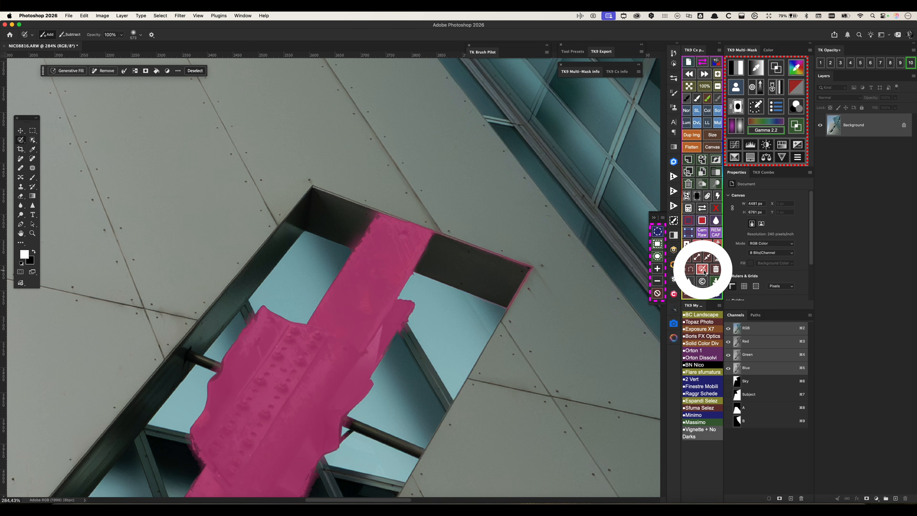
left_click_drag(555, 299, 509, 303)
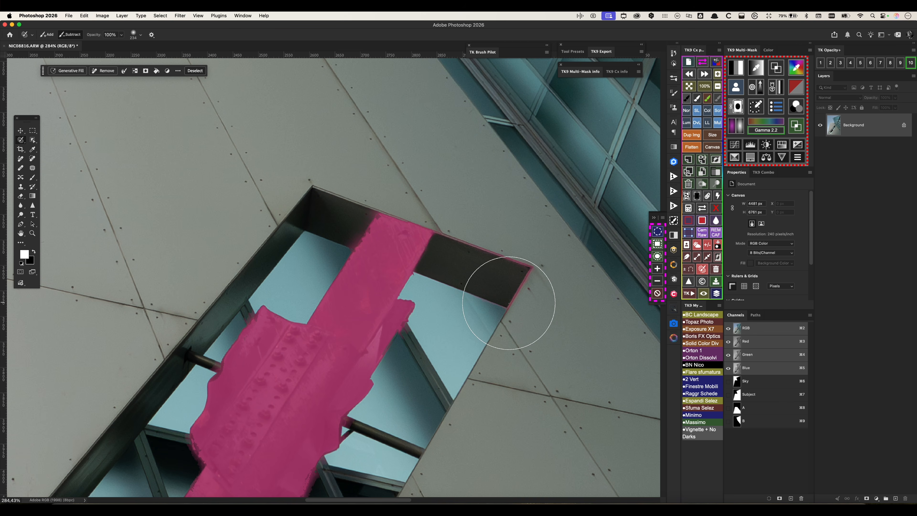
mouse_move(515, 263)
left_mouse_down()
mouse_move(448, 266)
mouse_move(454, 248)
mouse_move(494, 254)
left_mouse_up()
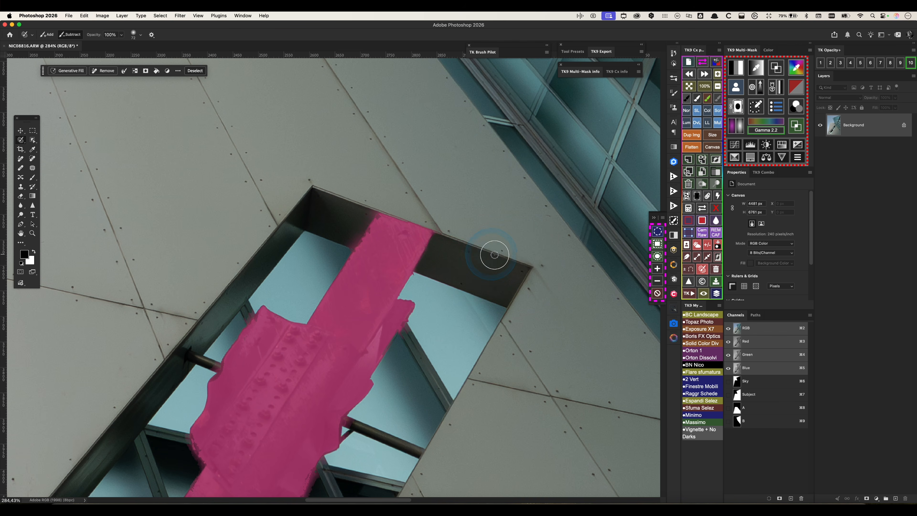
left_click_drag(364, 201, 304, 190)
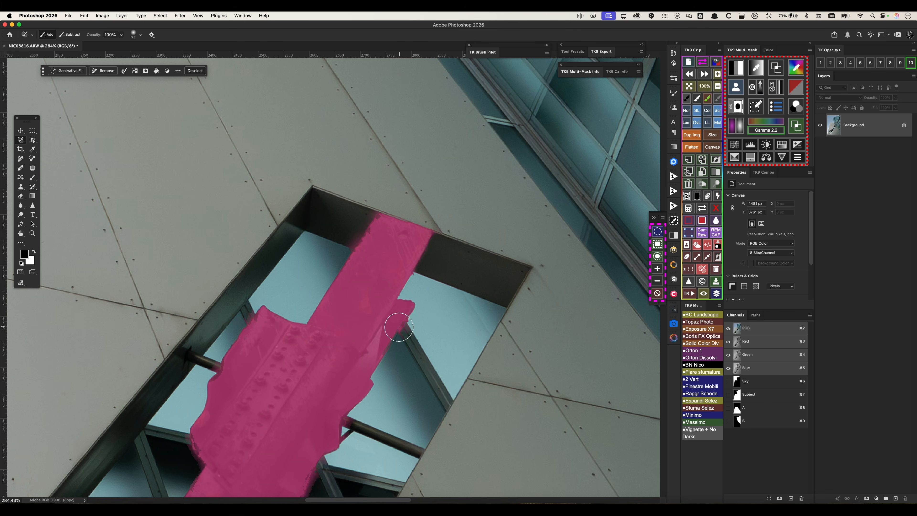
Paint over the unselected dark strips along the beam's shaded edge with the TK9 selection brush and add them to the selection
scroll(399, 327, "down", 10)
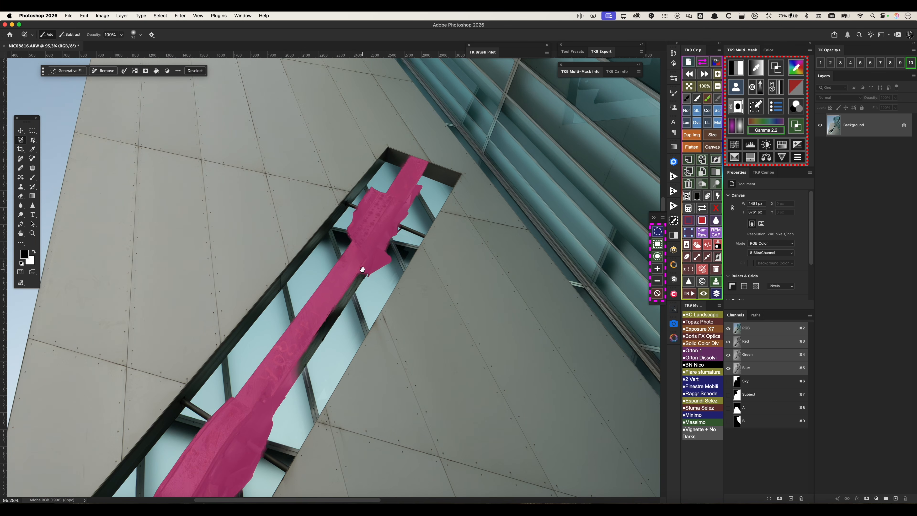
scroll(327, 340, "up", 5)
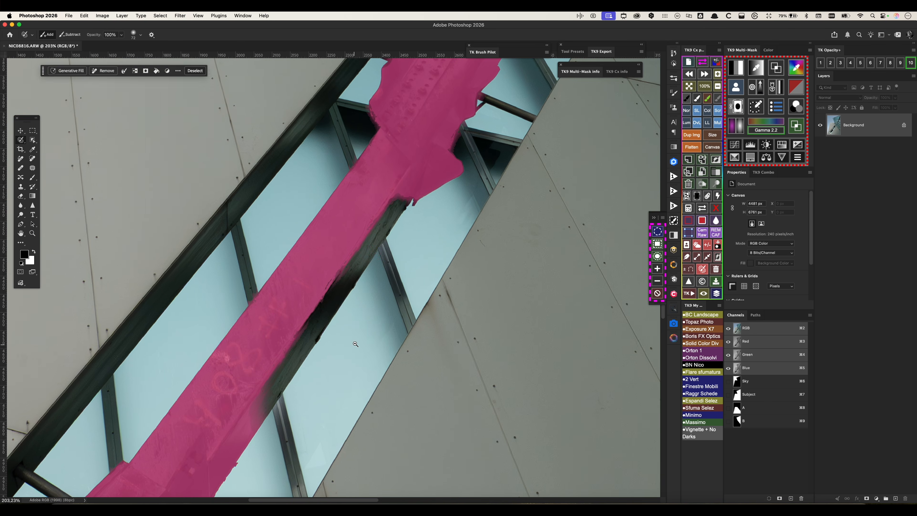
left_click_drag(352, 348, 368, 334)
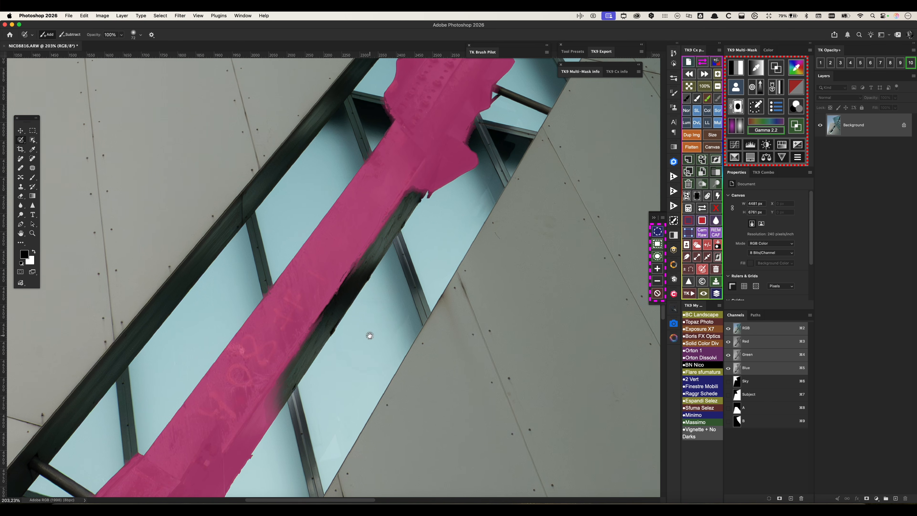
left_click(659, 257)
mouse_move(307, 340)
left_mouse_down()
mouse_move(426, 157)
mouse_move(361, 237)
left_mouse_up()
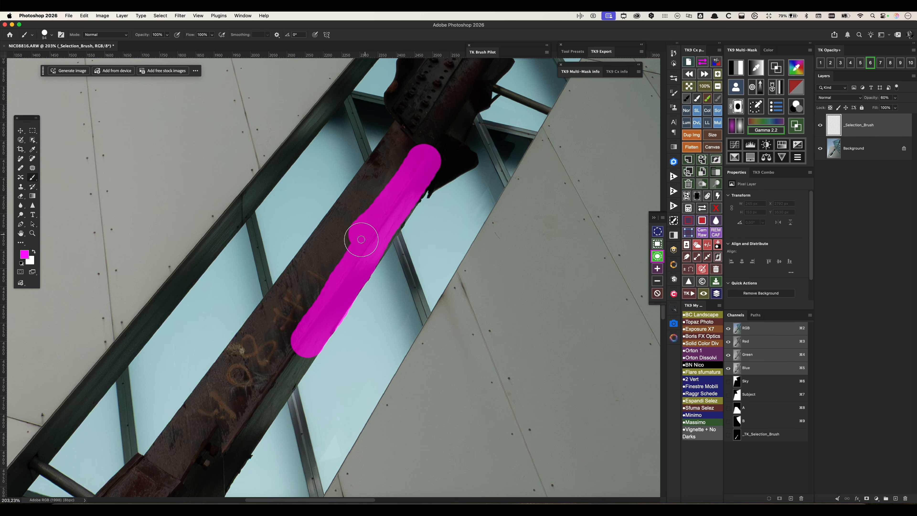
left_click(658, 258)
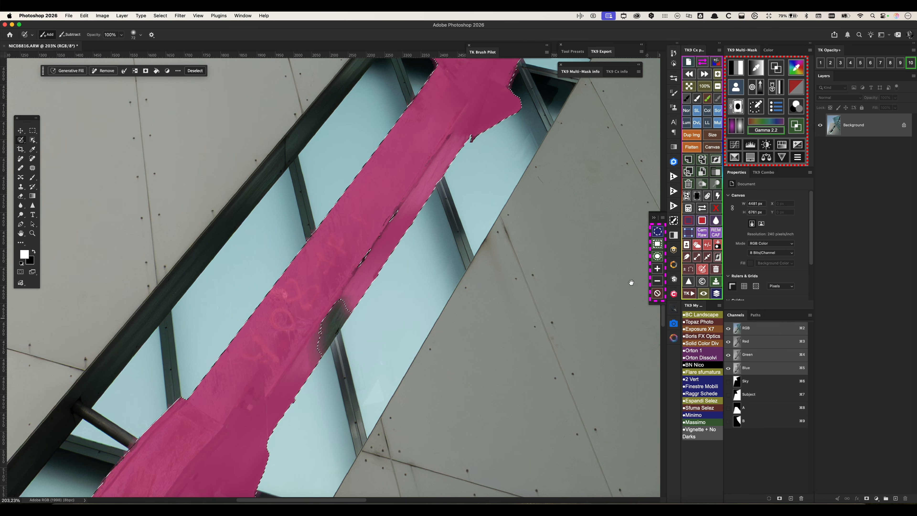
left_click_drag(293, 374, 370, 264)
left_click(657, 257)
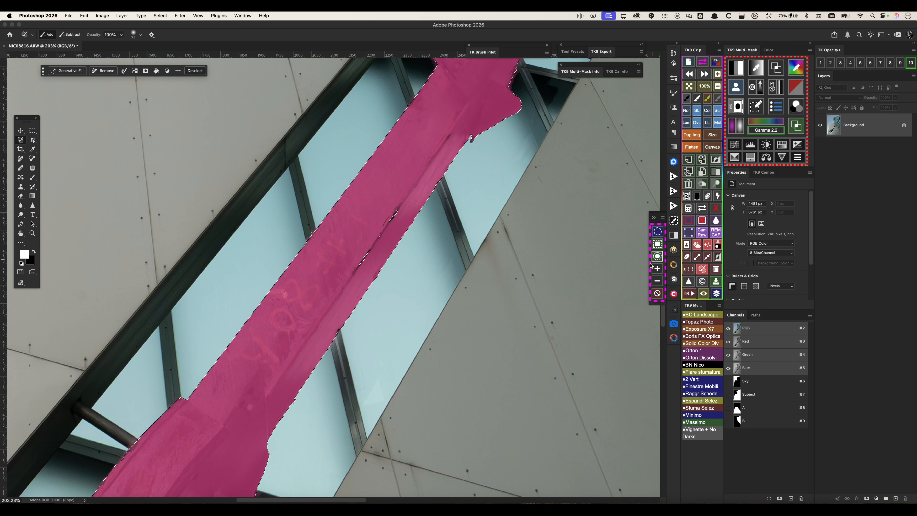
Reopen the beam's selection for brushing and paint over the thin unselected gaps along the middle of the beam
left_click(702, 270)
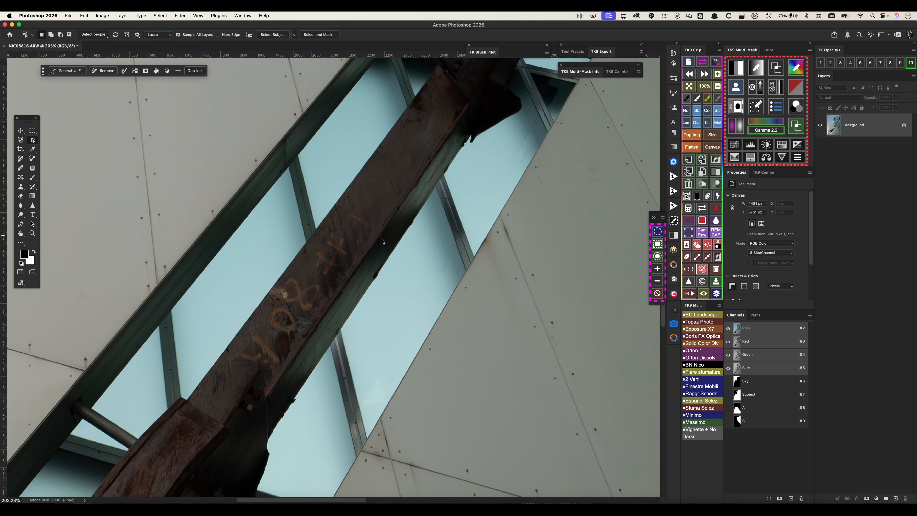
left_click(702, 269)
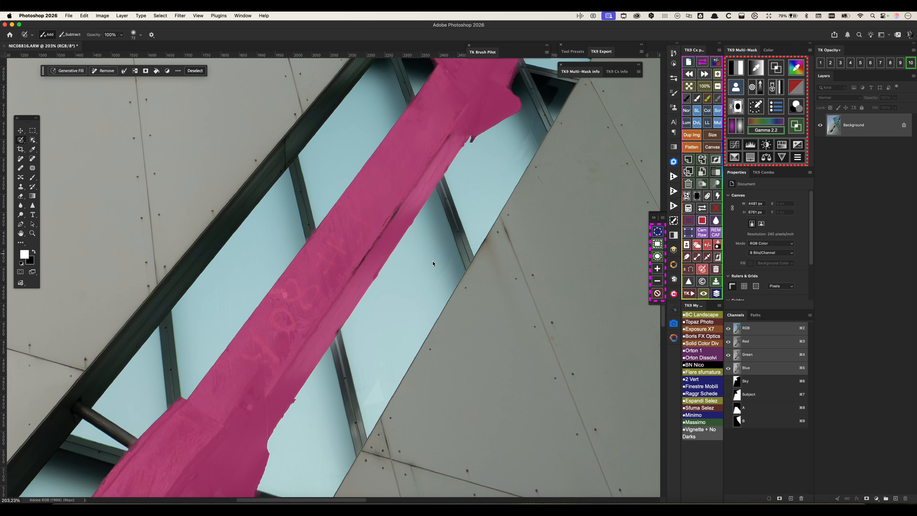
left_click_drag(347, 279, 402, 198)
mouse_move(438, 295)
left_mouse_down()
mouse_move(401, 291)
mouse_move(438, 284)
left_mouse_up()
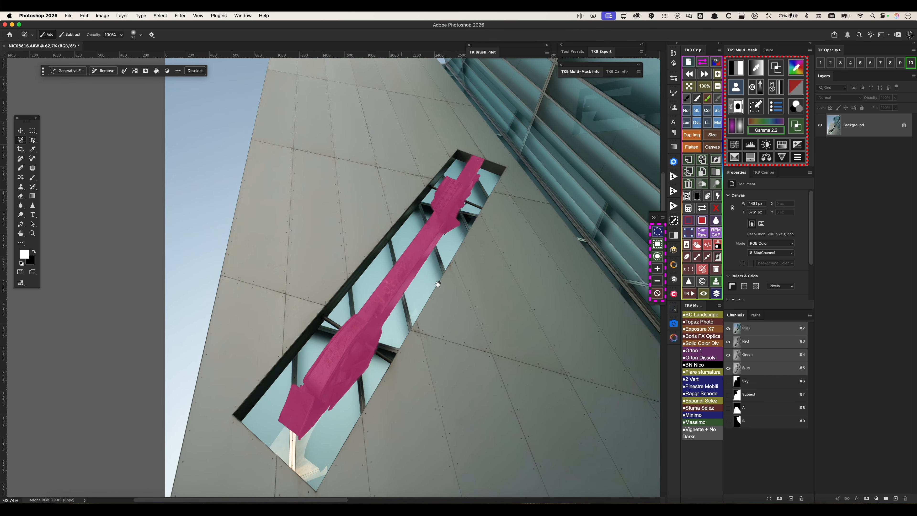
Open the beam selection as an editable TK9 mask and soften it with a Gaussian Blur radius of 7.2 pixels
left_click(735, 106)
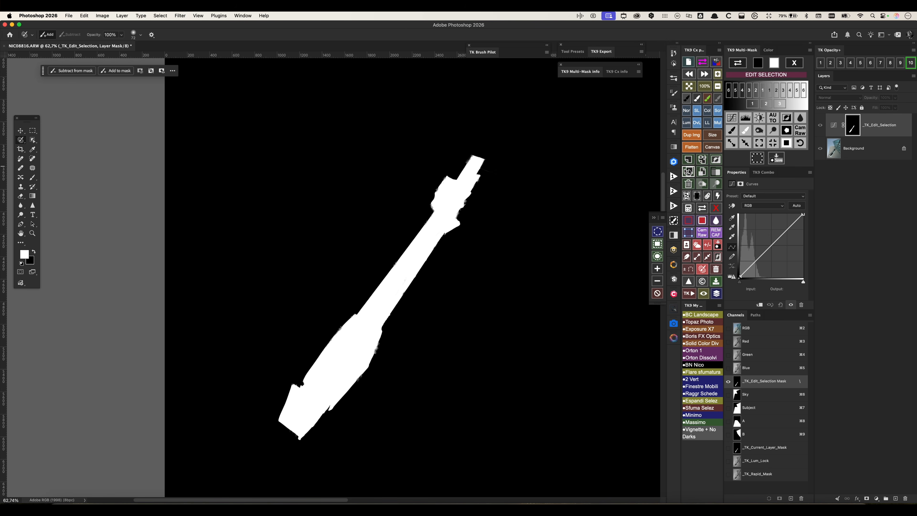
left_click(801, 119)
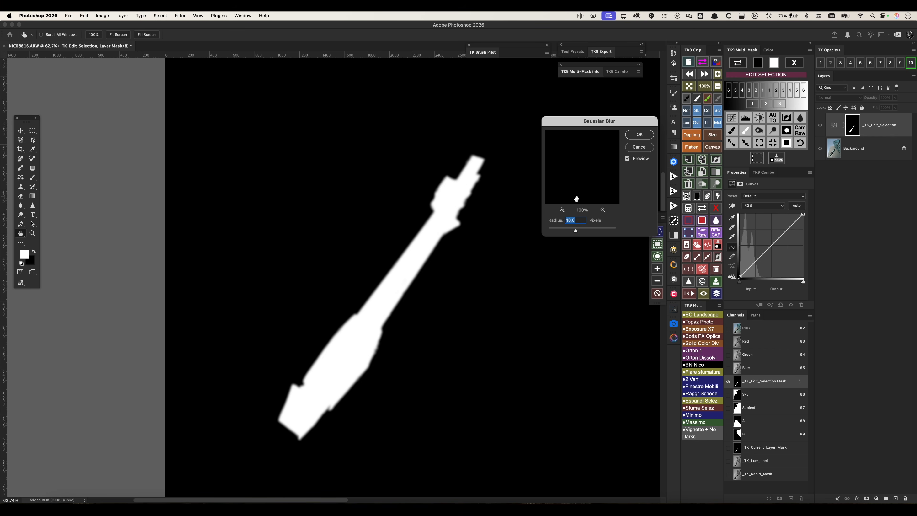
left_click_drag(575, 231, 571, 233)
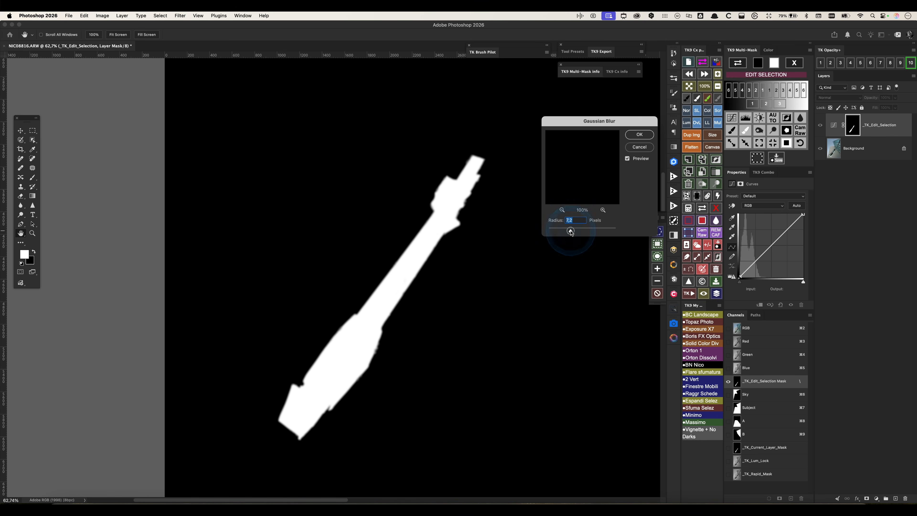
left_click(642, 136)
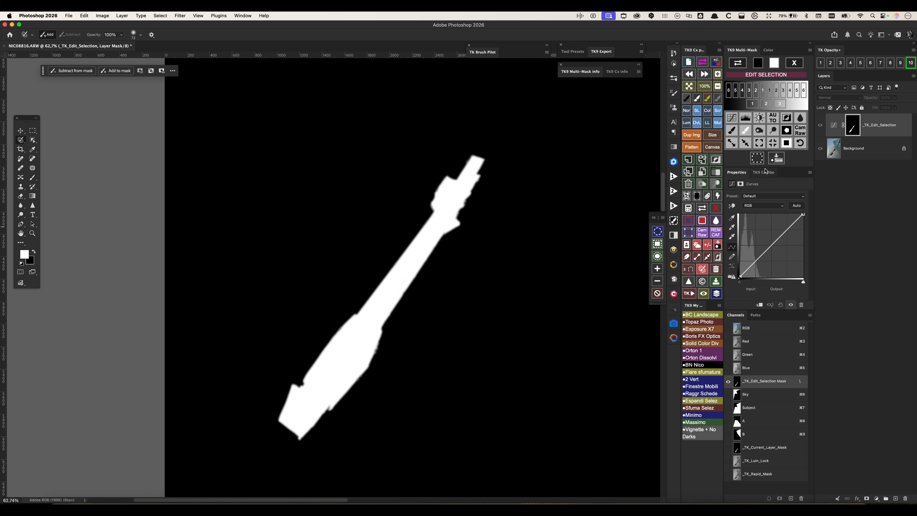
Save the blurred beam mask as a channel named C and leave the TK9 selection brush mode
left_click(777, 160)
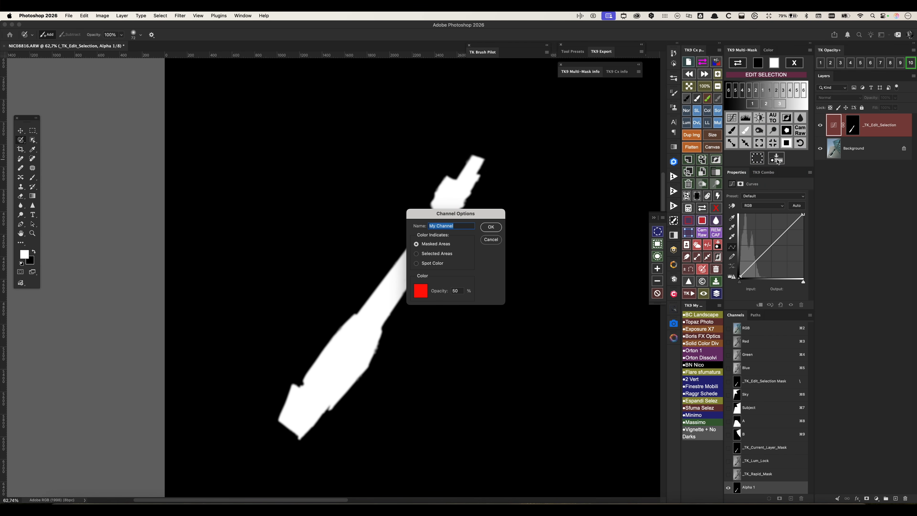
type("C")
key("Return")
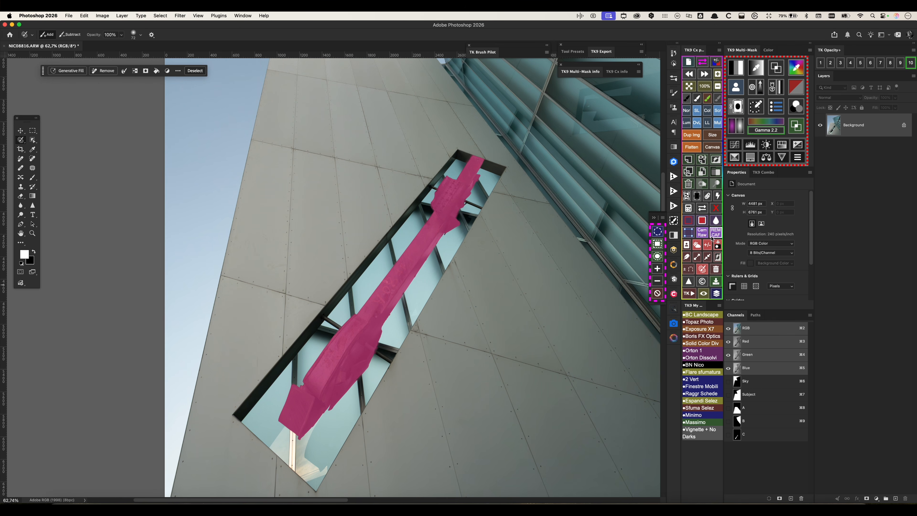
left_click(703, 270)
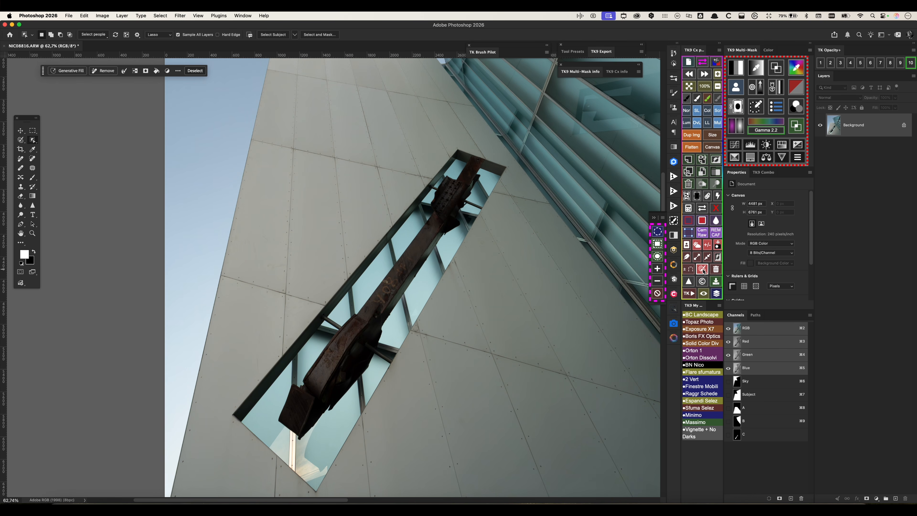
Generate a level 2 midtones luminosity mask in TK9, save it as a channel named Mids2 and exit the mask mode
scroll(506, 279, "down", 3)
left_click_drag(488, 283, 483, 284)
left_click_drag(509, 252, 439, 312)
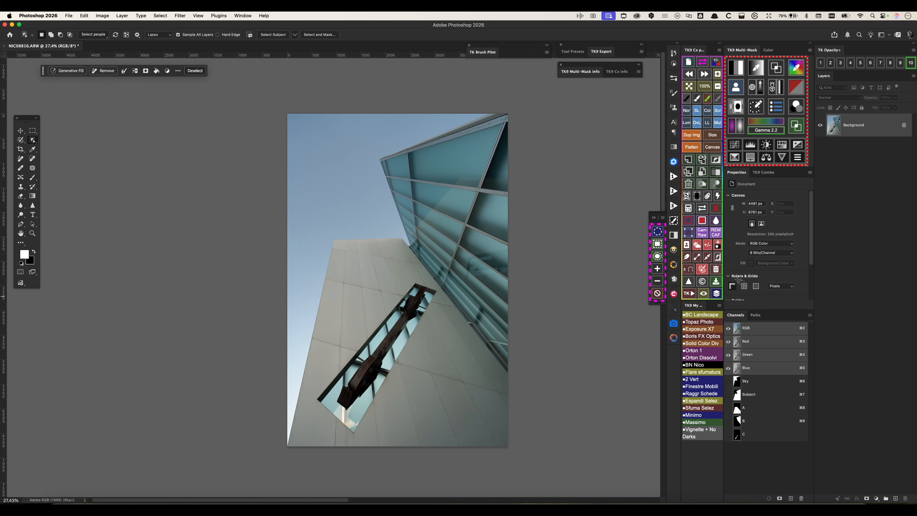
left_click(736, 70)
left_click(767, 109)
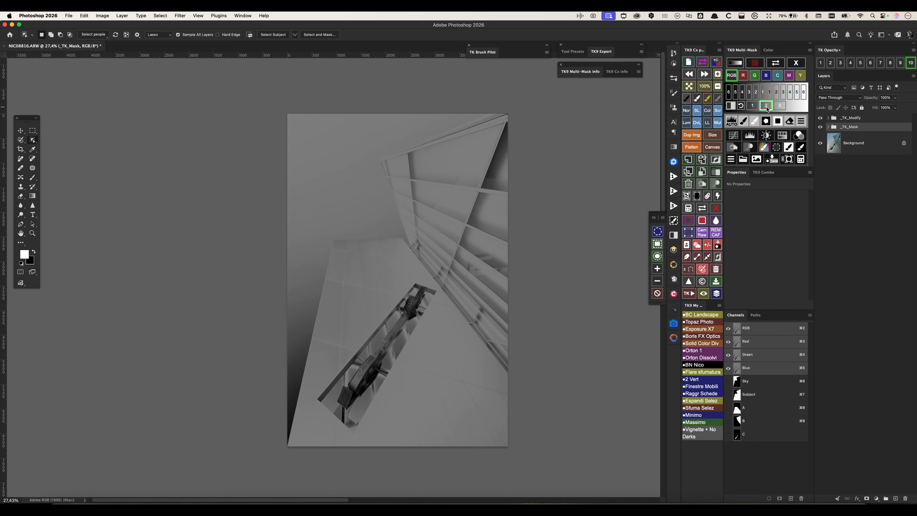
left_click(772, 161)
type("Mids2")
key("Return")
left_click(796, 62)
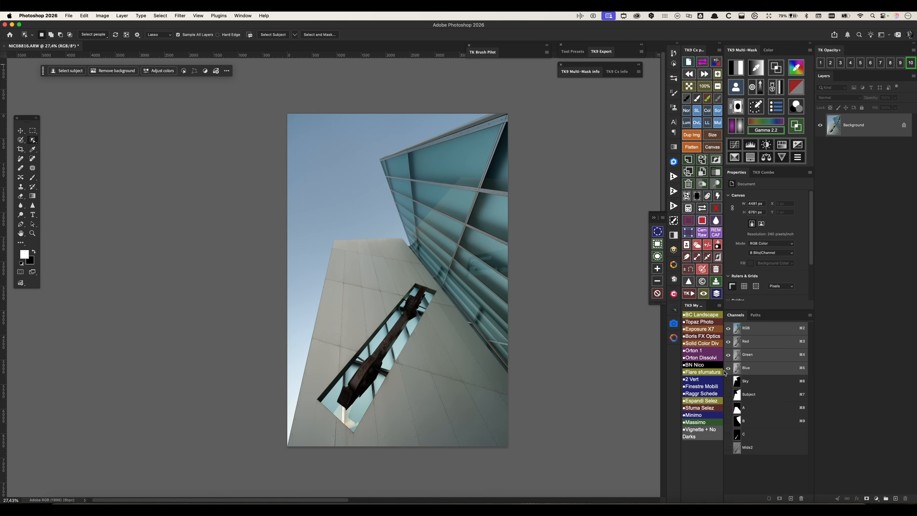
Review the saved Sky, Subject, A, B, C and Mids2 channels one by one and return to the RGB composite
left_click(739, 384)
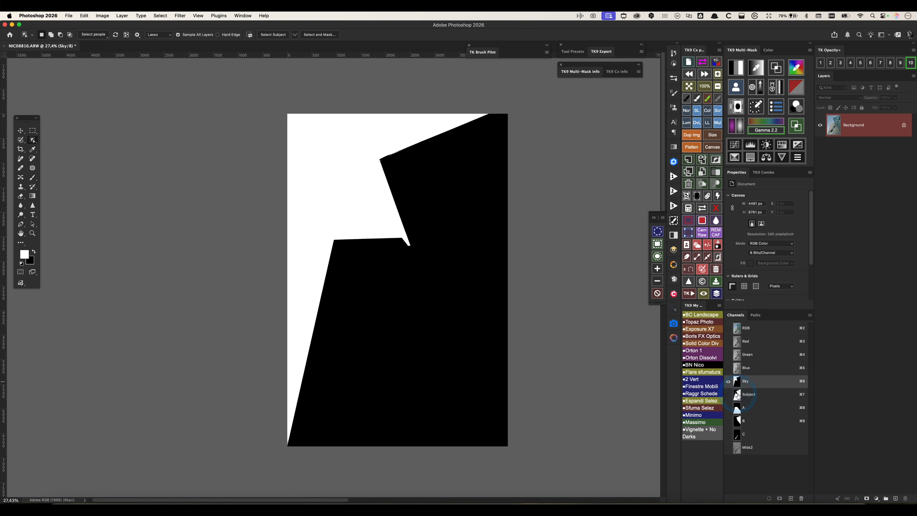
left_click(738, 395)
left_click(738, 408)
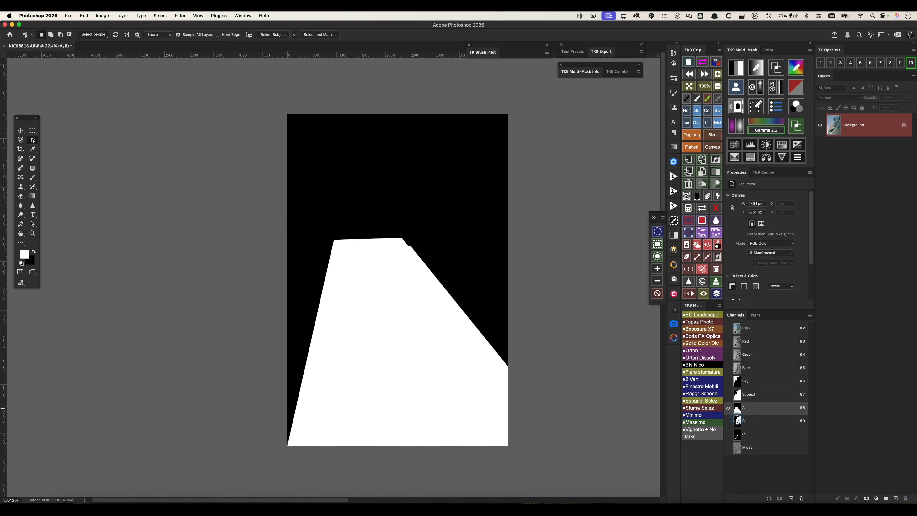
left_click(737, 420)
left_click(738, 436)
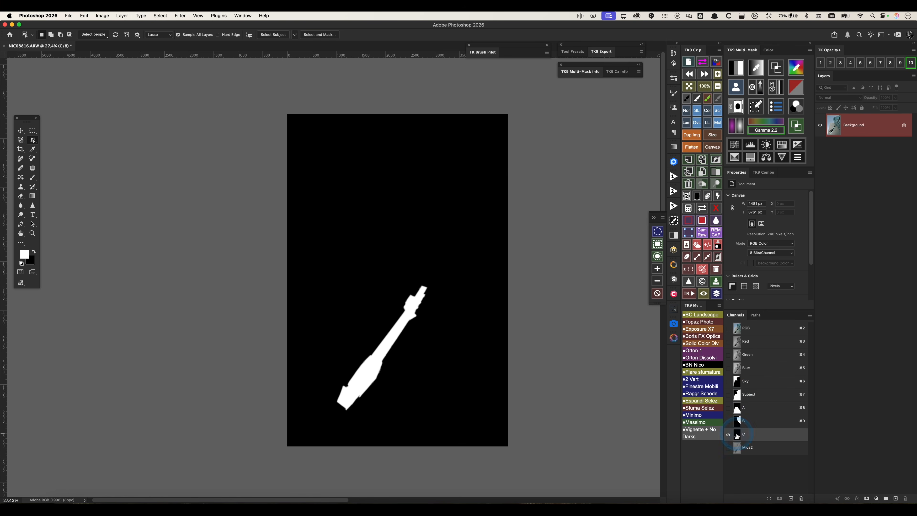
left_click(738, 448)
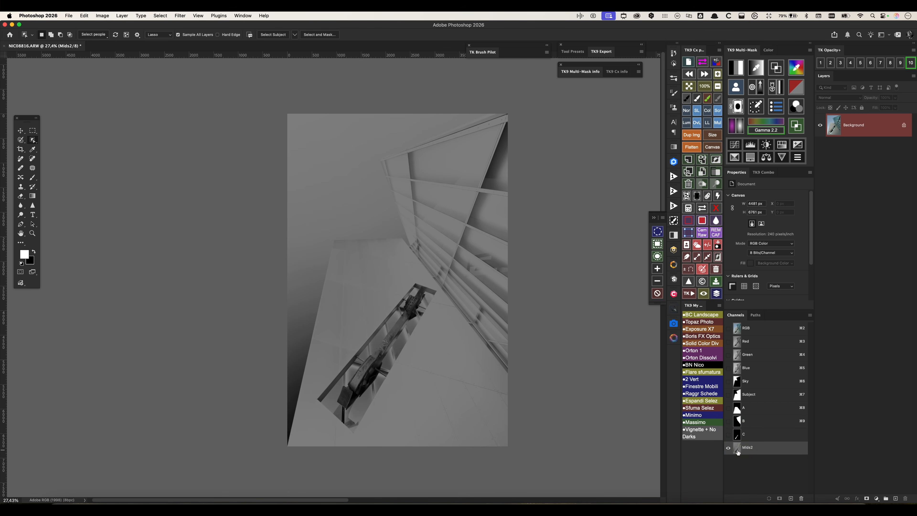
left_click(738, 330)
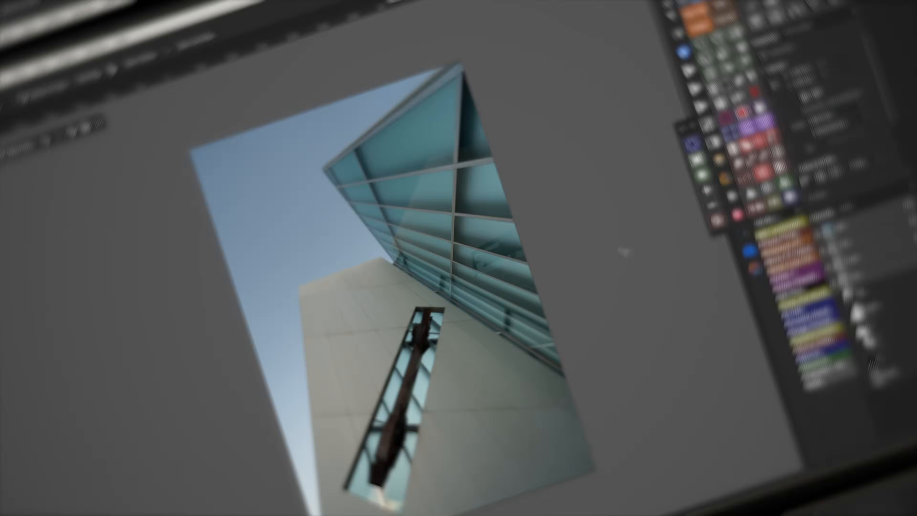
Add a Grayscale black-and-white adjustment layer above the background with TK Grayscale
key("b")
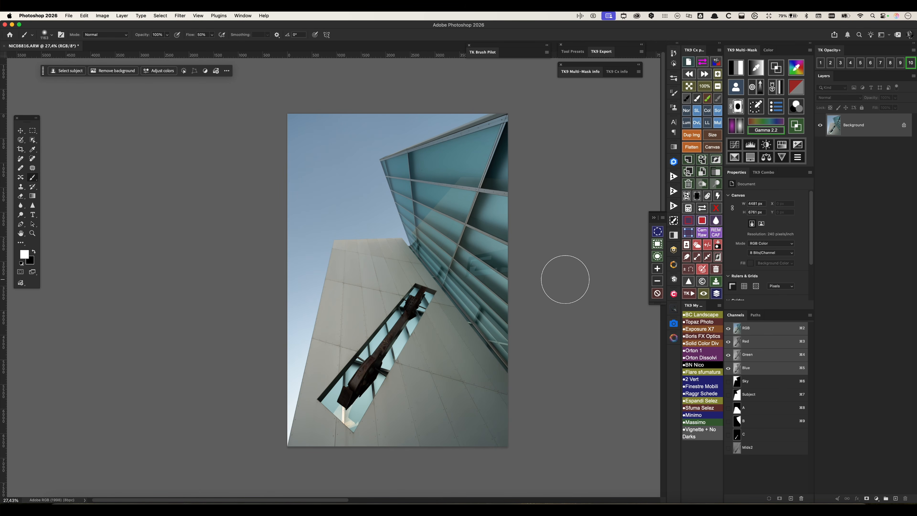
left_click(674, 236)
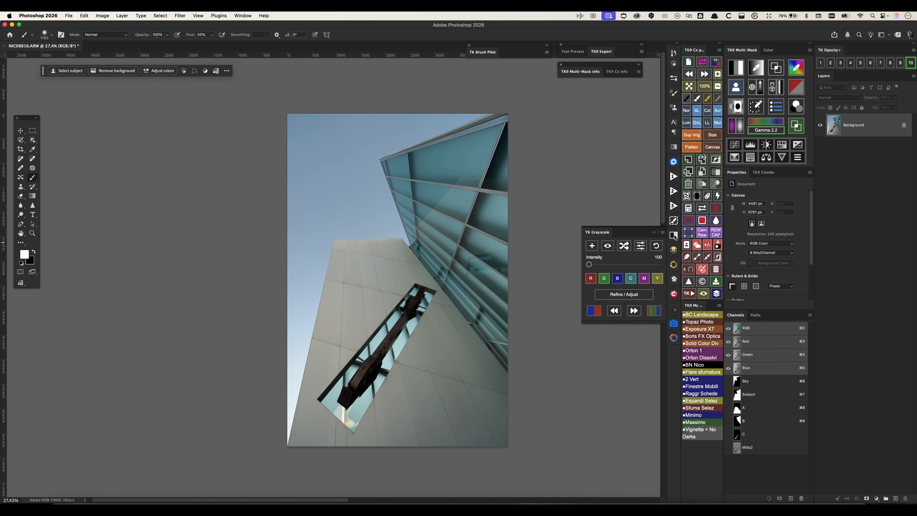
left_click(592, 245)
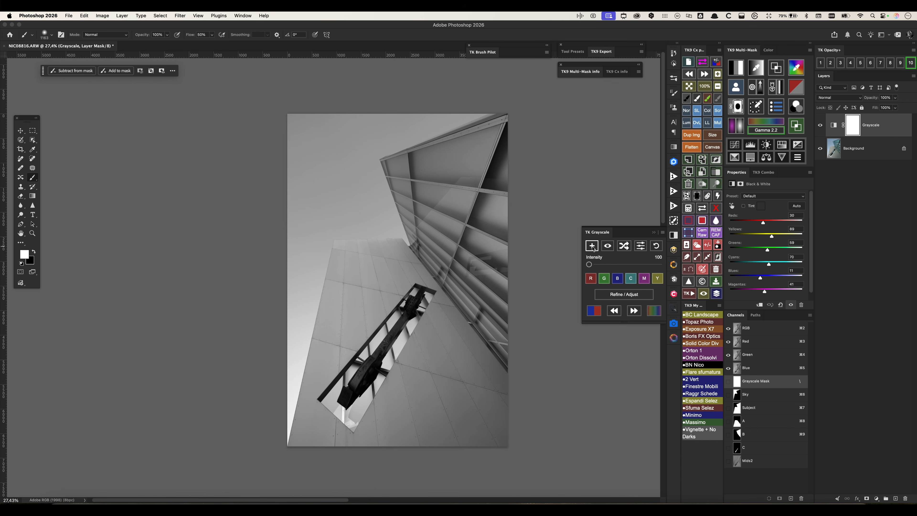
Compare the red, green, blue, cyan, magenta and yellow conversion presets on the Grayscale layer
left_click(591, 279)
left_click(604, 278)
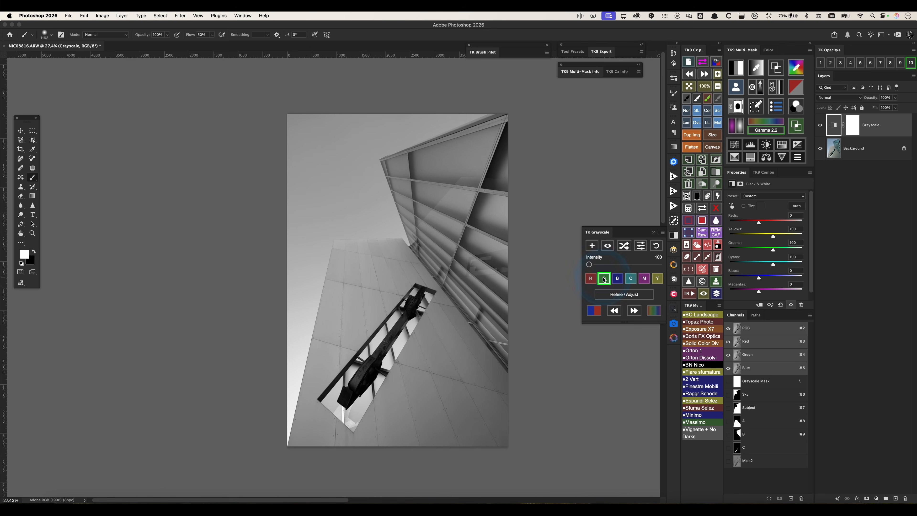
left_click(617, 278)
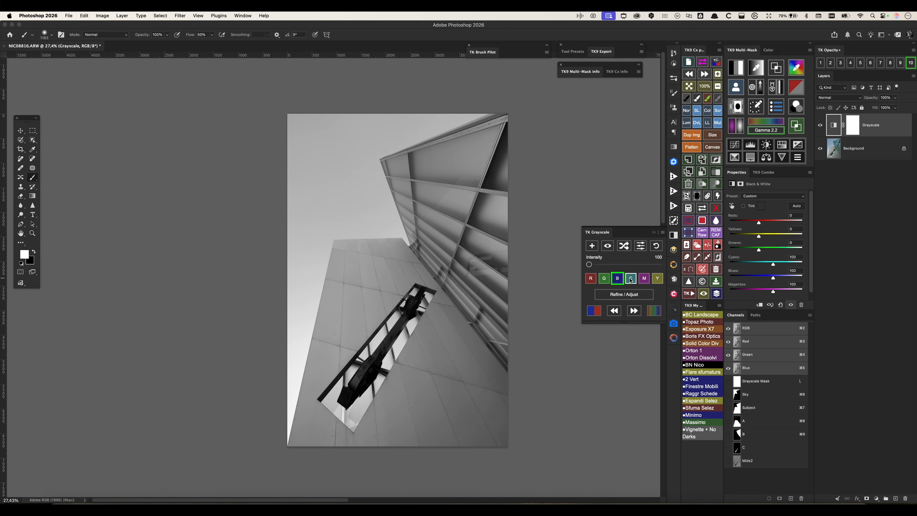
left_click(630, 281)
left_click(644, 278)
left_click(657, 278)
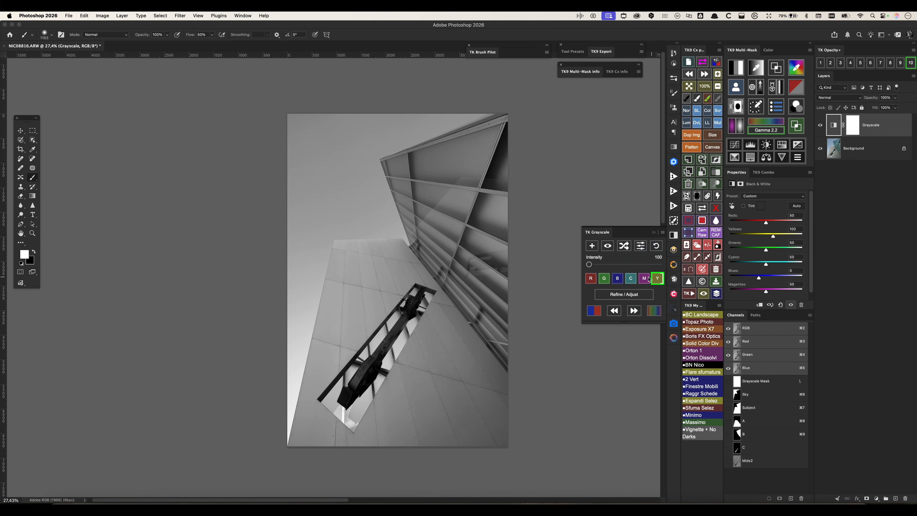
left_click(646, 279)
Apply the red conversion preset to the Grayscale layer, raise its intensity to 147 and close TK Grayscale
left_click(591, 279)
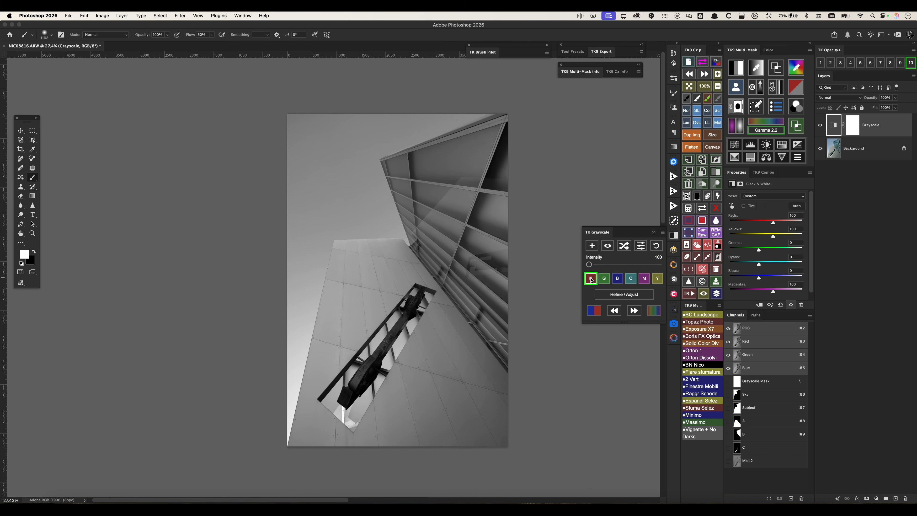
left_click_drag(590, 264, 621, 264)
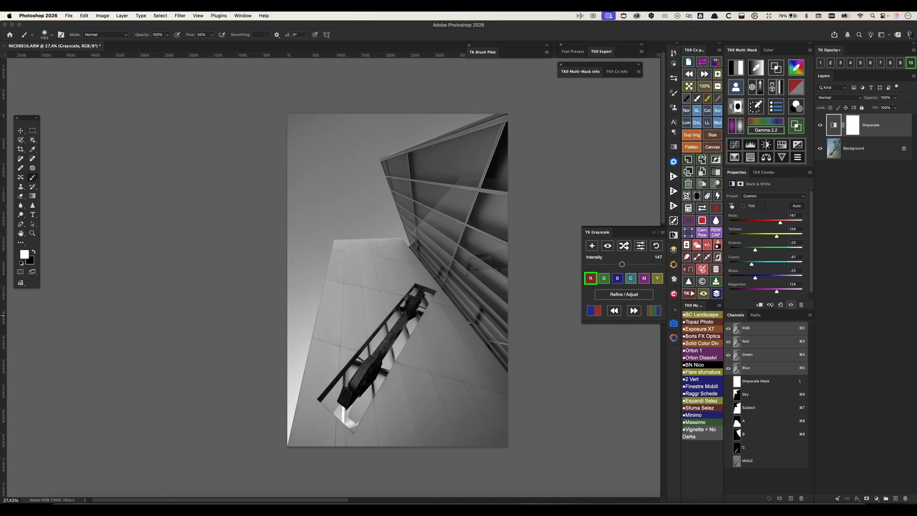
left_click(673, 235)
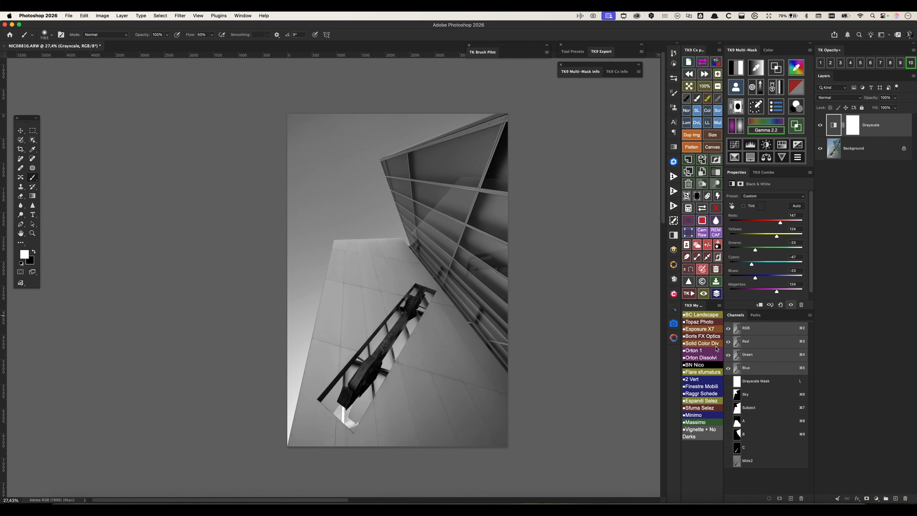
Load the Sky channel as a selection, add an Adjust via Median curves layer and lower its midpoint output to about 48
left_click(738, 397, "super")
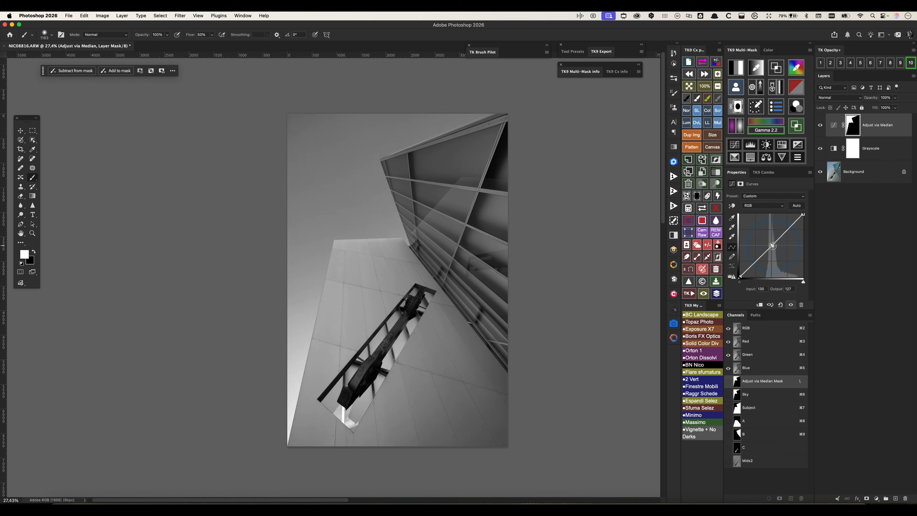
left_click_drag(773, 246, 773, 266)
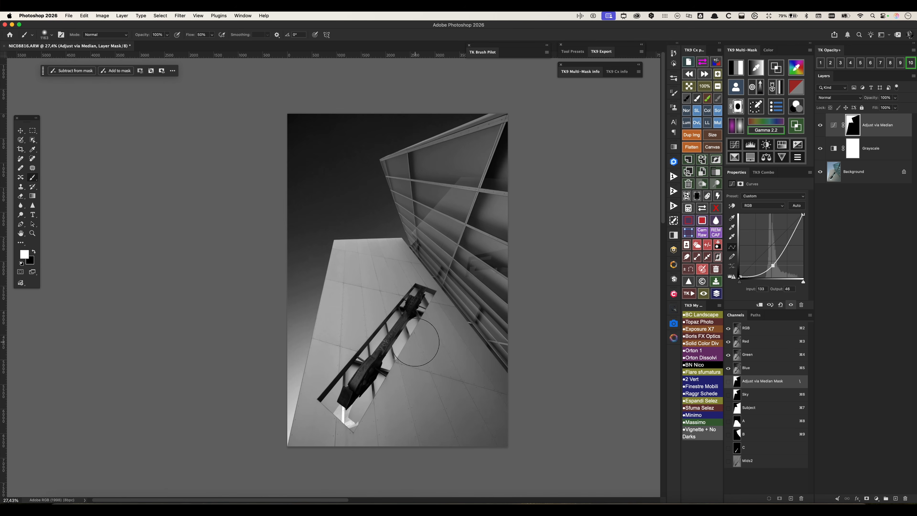
Load channel A as a selection, add an Adjust via Median curves layer and lower its midpoint output to 79
left_click(737, 422, "super")
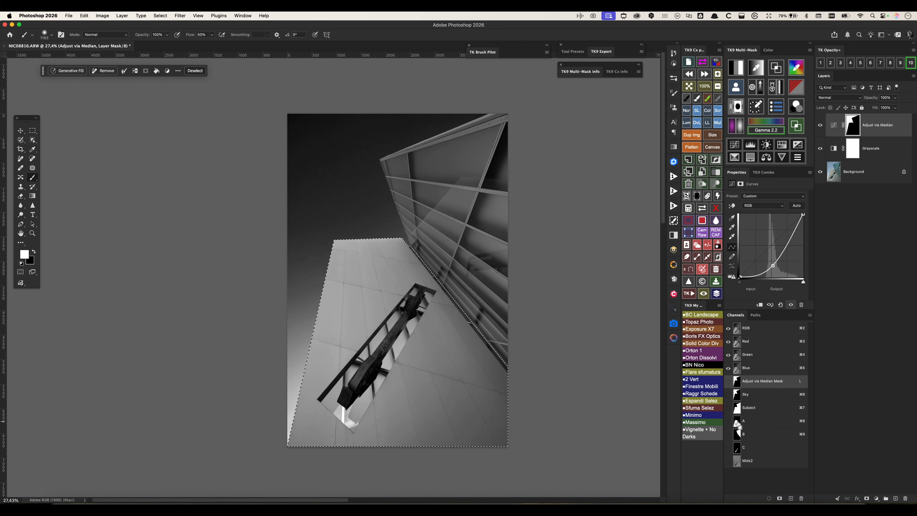
left_click(735, 144)
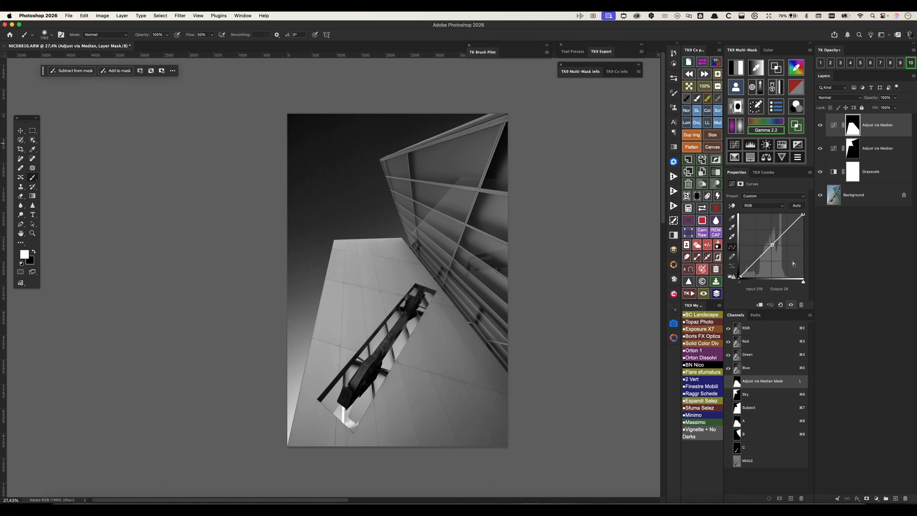
left_click_drag(772, 245, 773, 258)
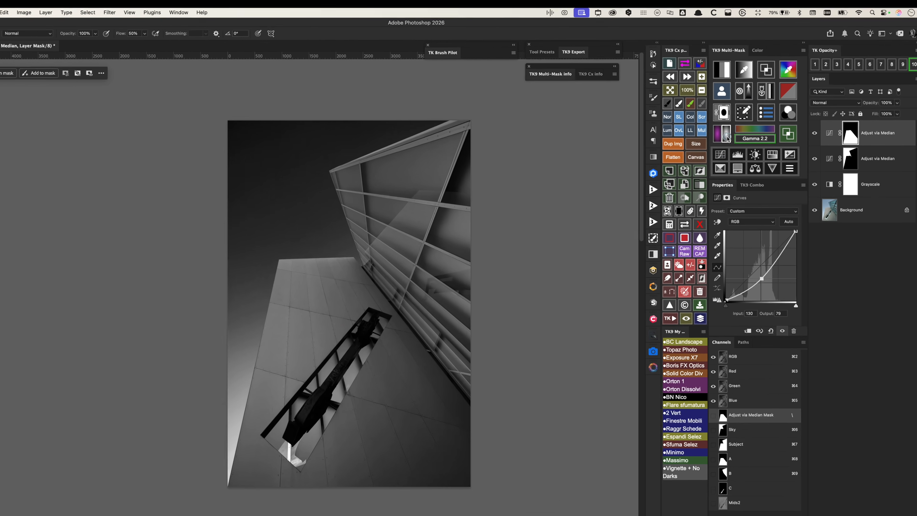
Draw a linear black-to-transparent TK9 gradient on building A's curves mask from the building's top edge down past the window opening
left_click(741, 126)
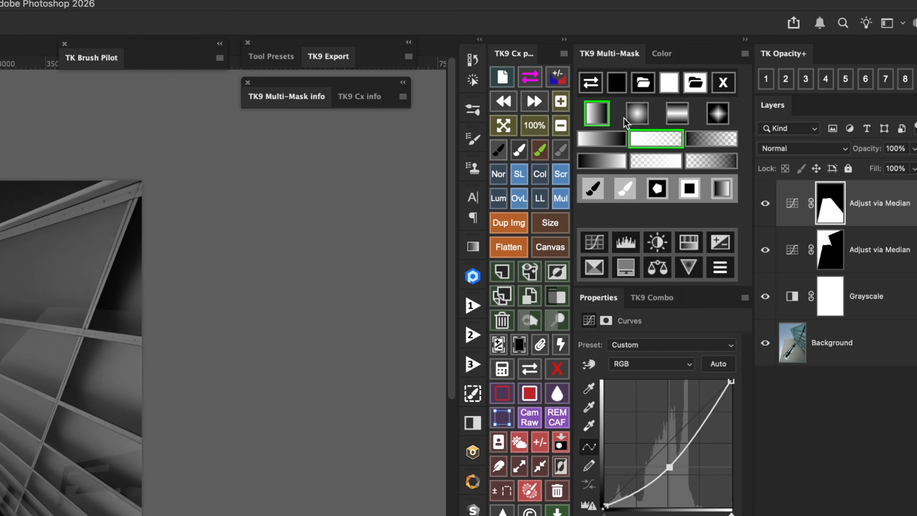
left_click(708, 144)
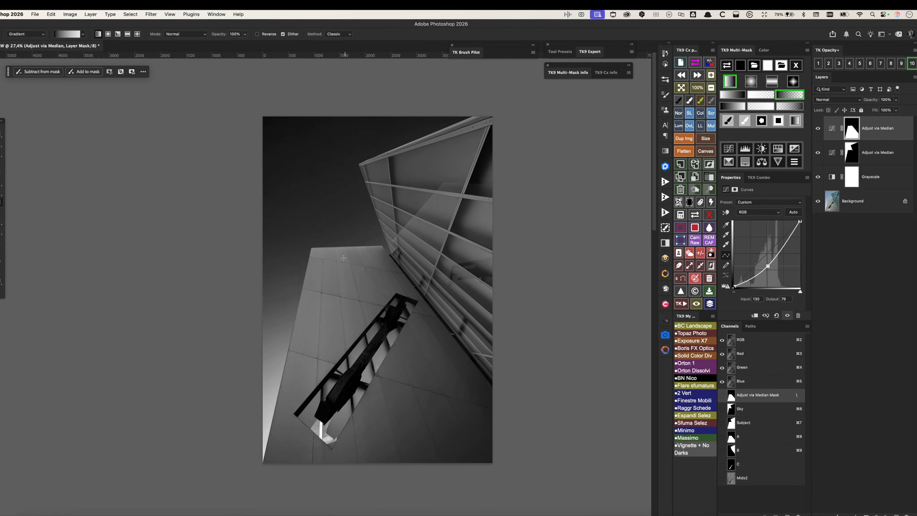
left_click_drag(339, 243, 419, 357)
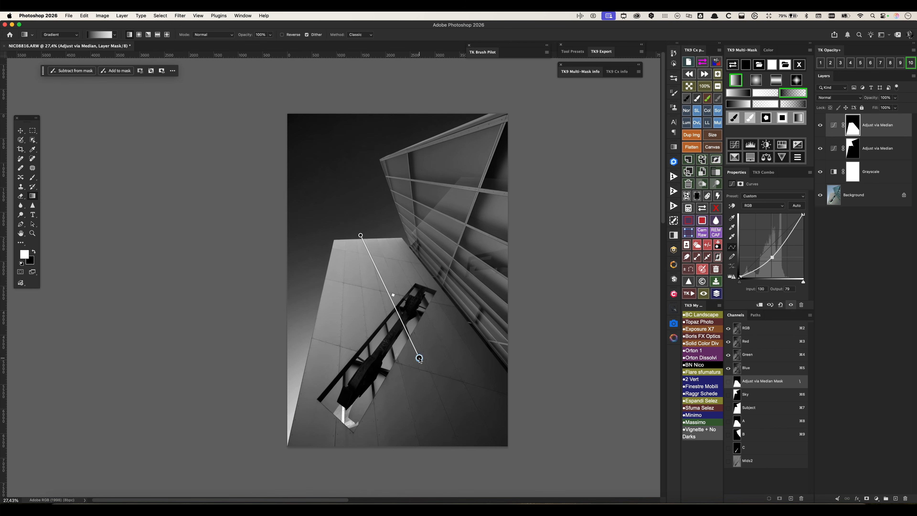
Extend the start of building A's mask gradient slightly farther above the top edge, then compare the curves layer on and off
left_click_drag(361, 236, 361, 224)
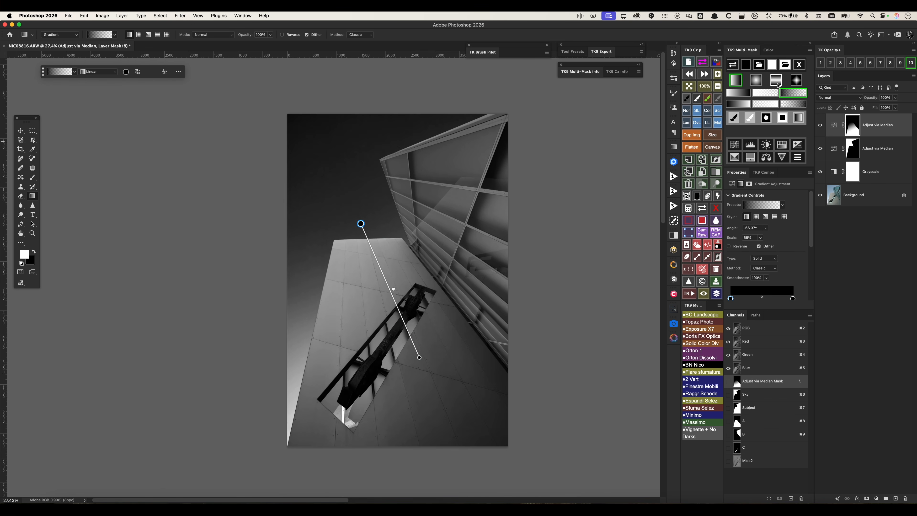
left_click(799, 64)
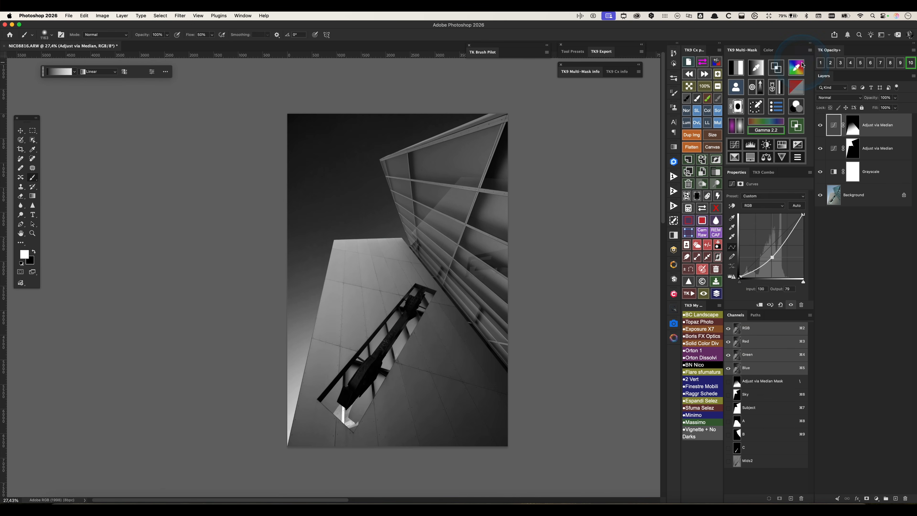
left_click(821, 126)
left_click(820, 126)
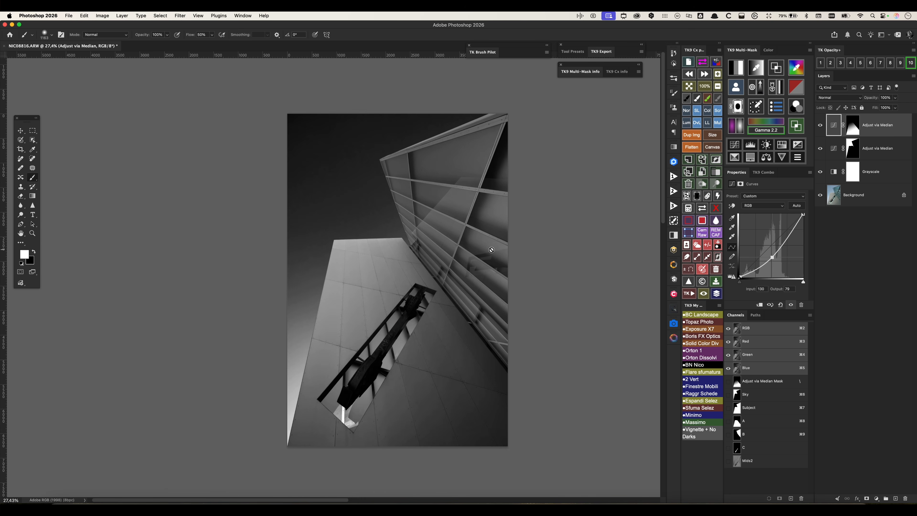
Load channel B as a selection, add an Adjust via Median curves layer and lower its midpoint output to about 61
left_click(738, 435, "super")
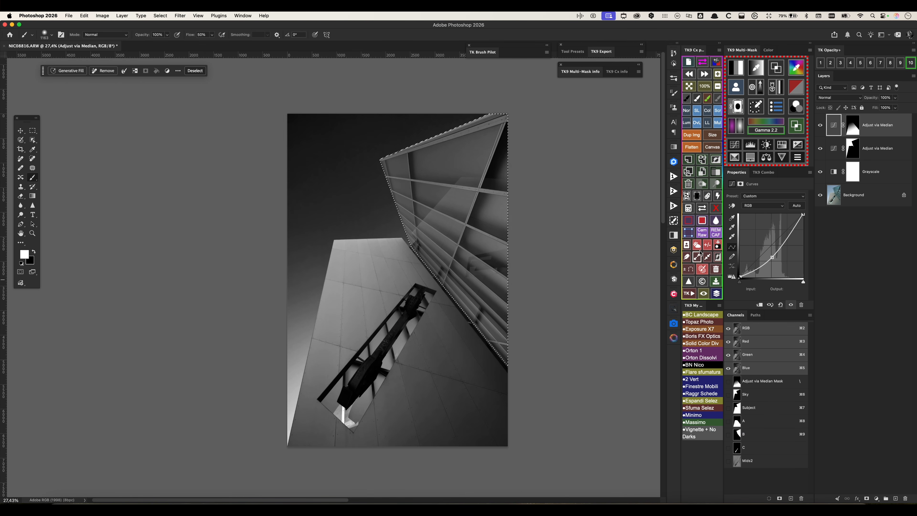
left_click(736, 145)
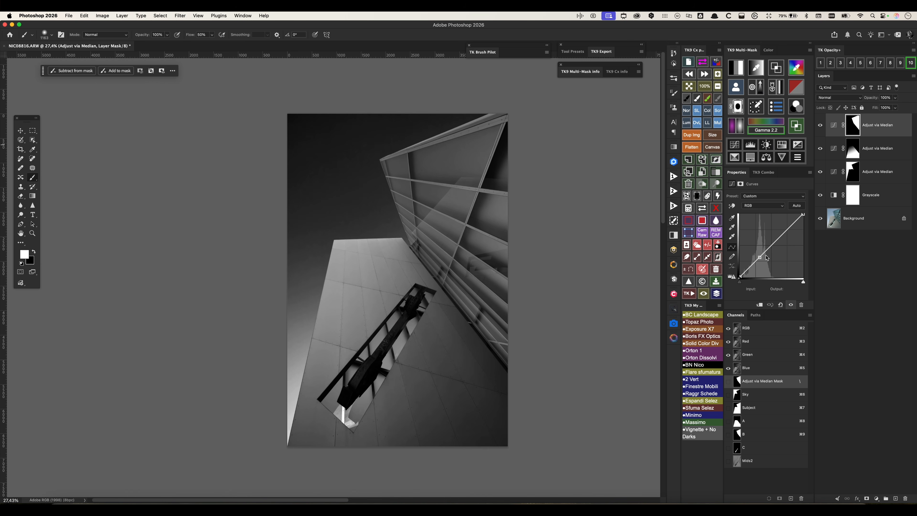
left_click_drag(759, 258, 760, 262)
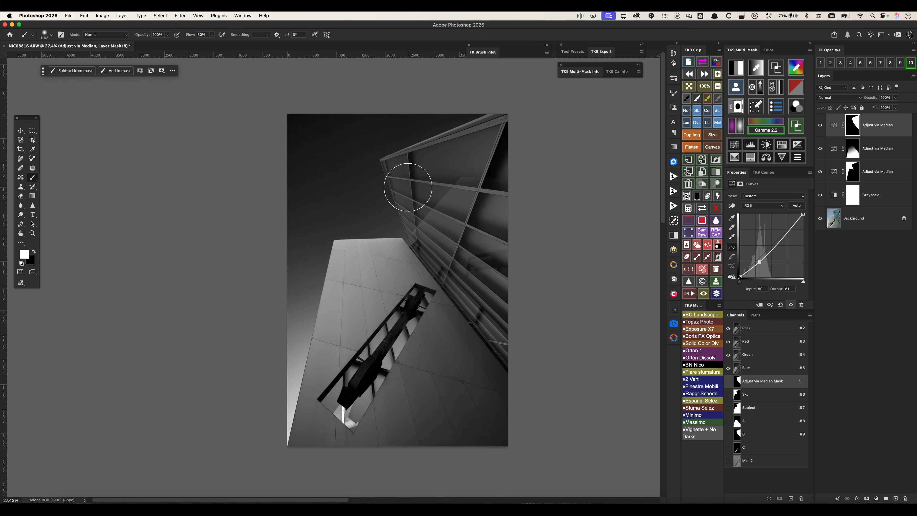
Draw a linear black-to-transparent TK9 gradient on building B's curves mask from its outer corner inward, and compare the layer on and off
left_click(741, 130)
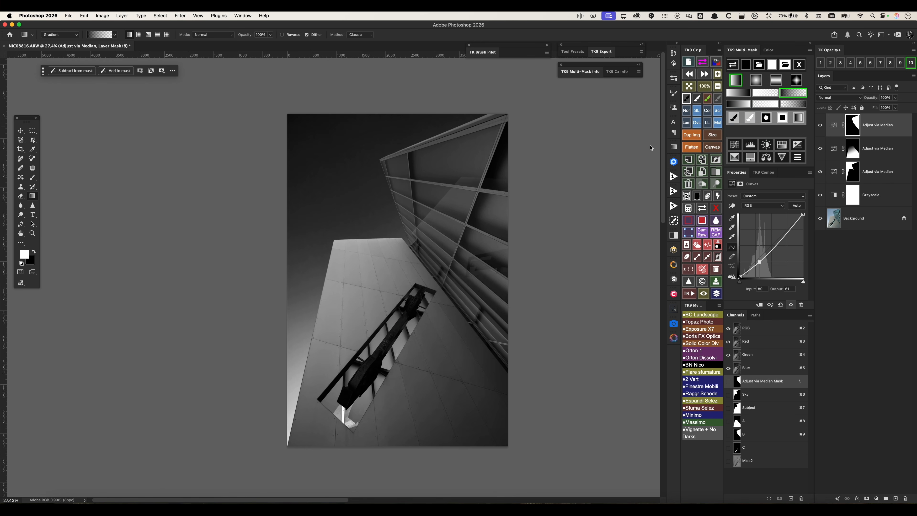
left_click_drag(379, 165, 472, 205)
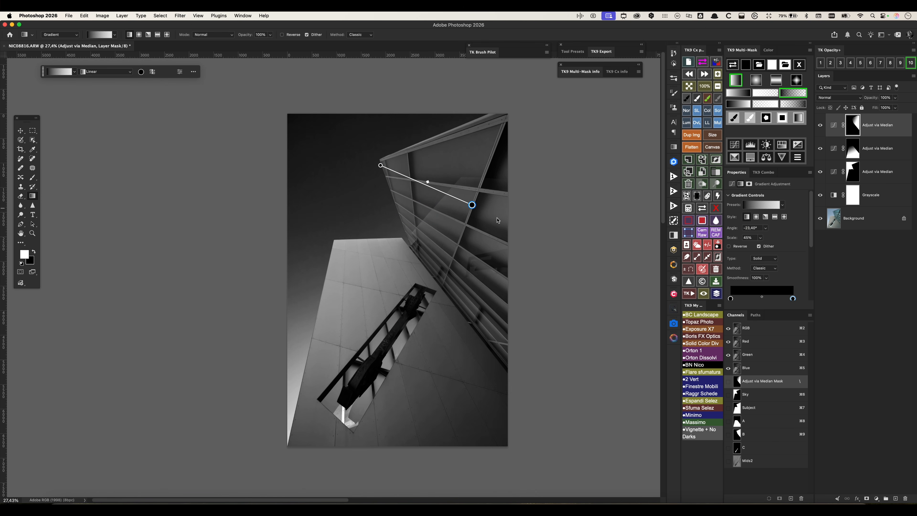
left_click(823, 125)
left_click(822, 126)
left_click(833, 125)
left_click(822, 126)
left_click(822, 126)
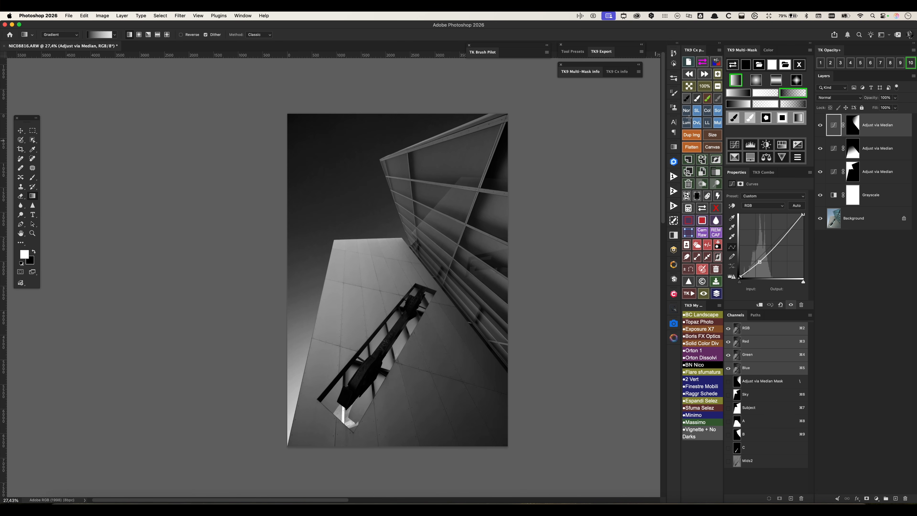
Add a Screen Brush layer and load the Mids2 channel as a selection intersected with channel B
left_click(717, 111)
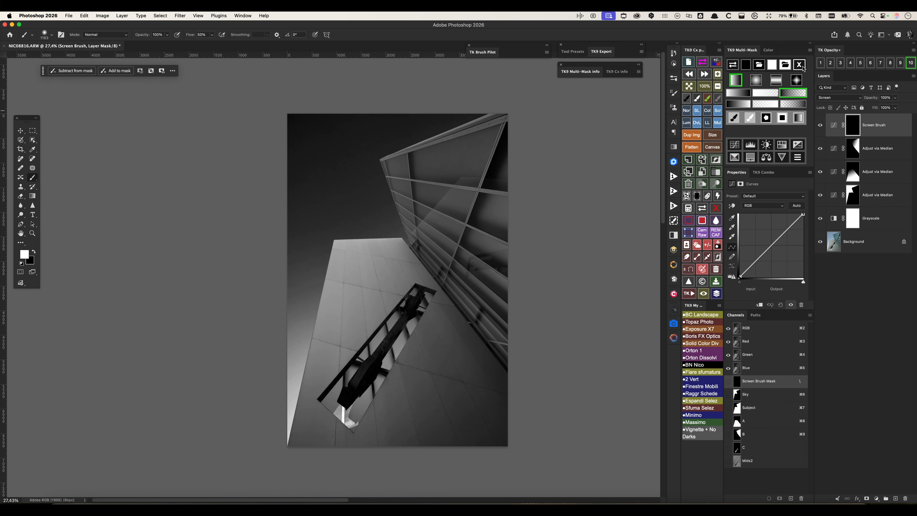
left_click(738, 462, "super")
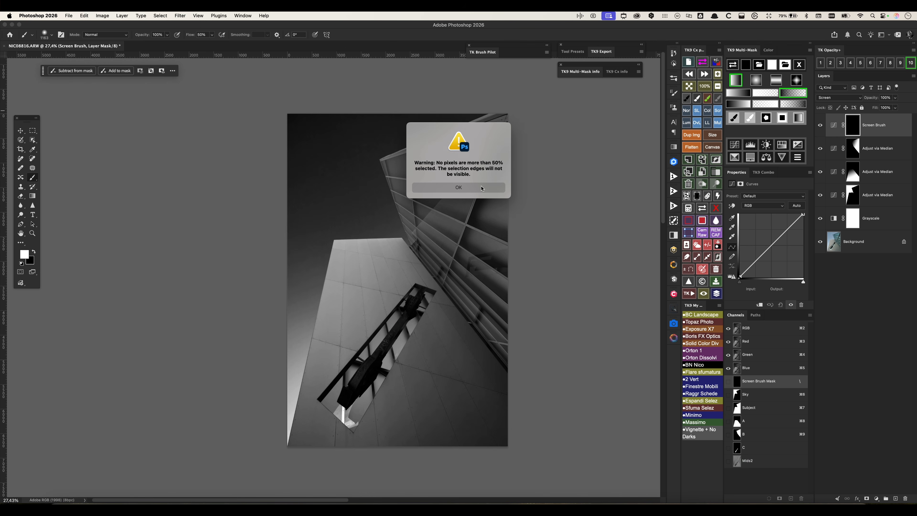
key("Return")
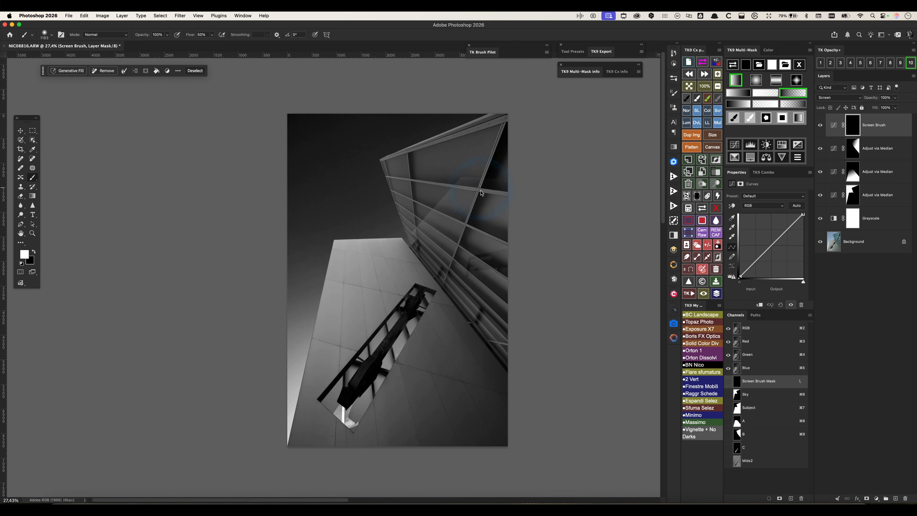
left_click(688, 209)
left_click(486, 183)
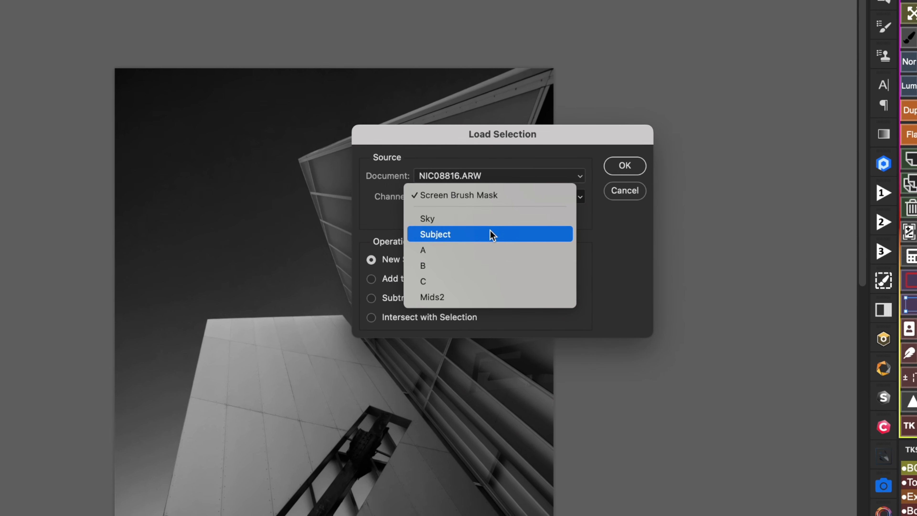
left_click(487, 264)
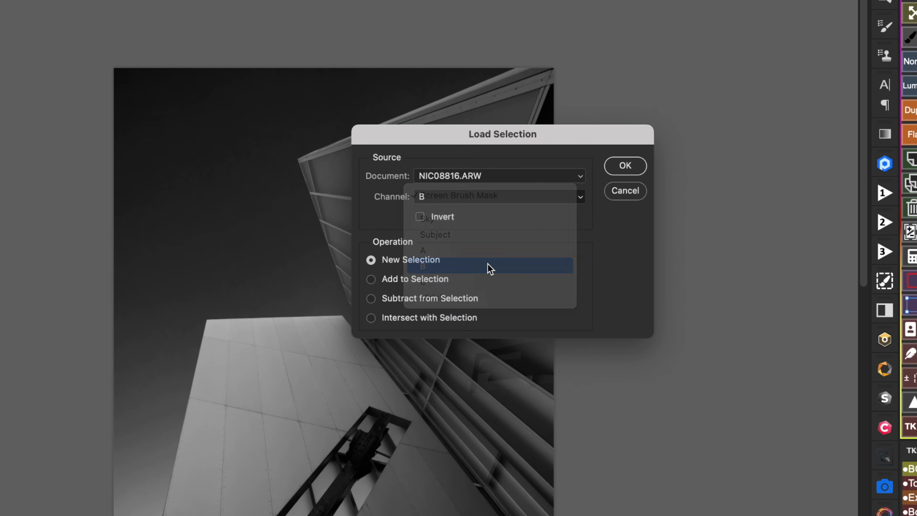
left_click(417, 320)
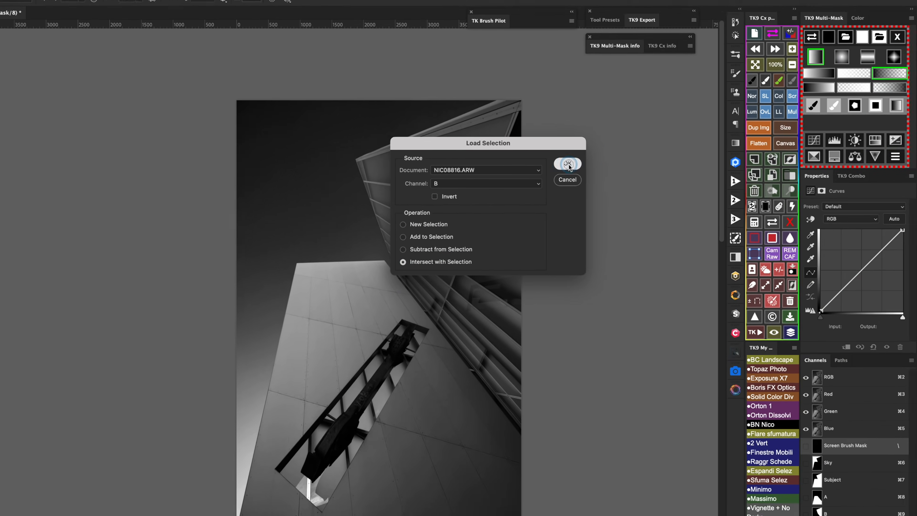
left_click(618, 167)
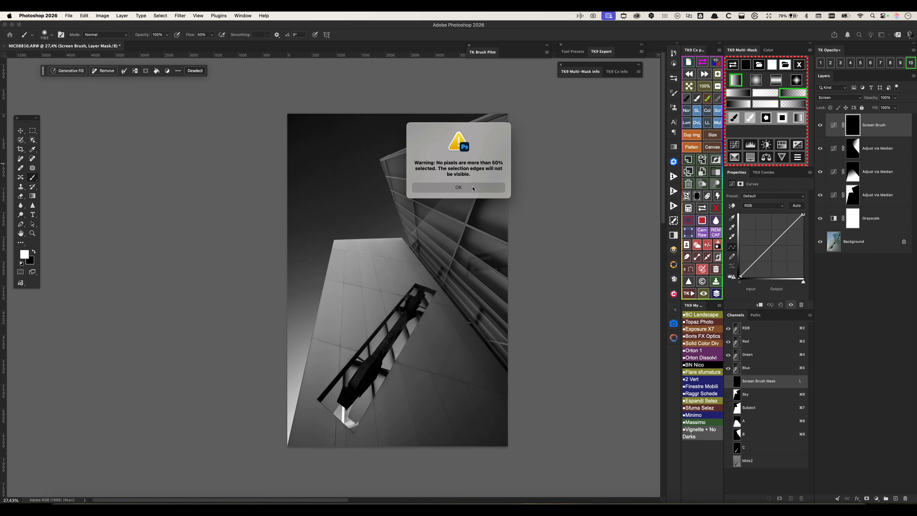
left_click(473, 188)
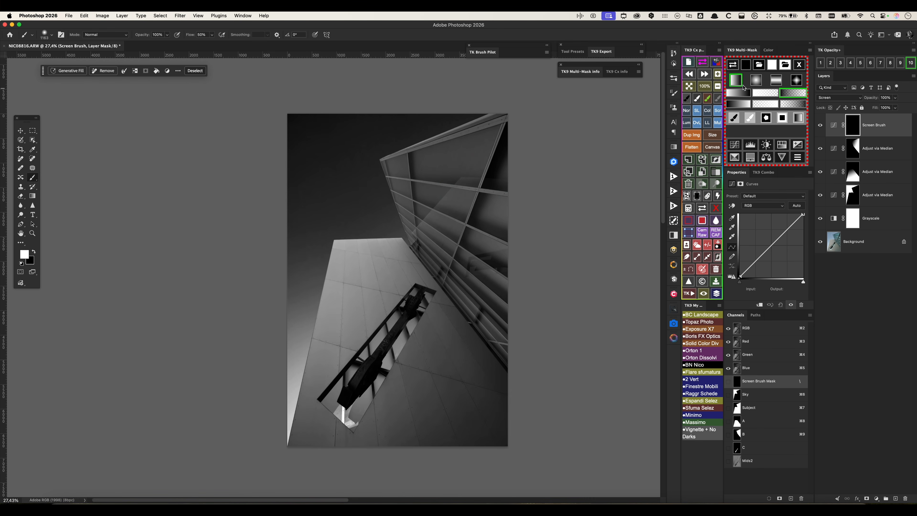
Draw a linear white-to-transparent gradient on the Screen Brush mask from building B's outer corner toward its middle
left_click(761, 94)
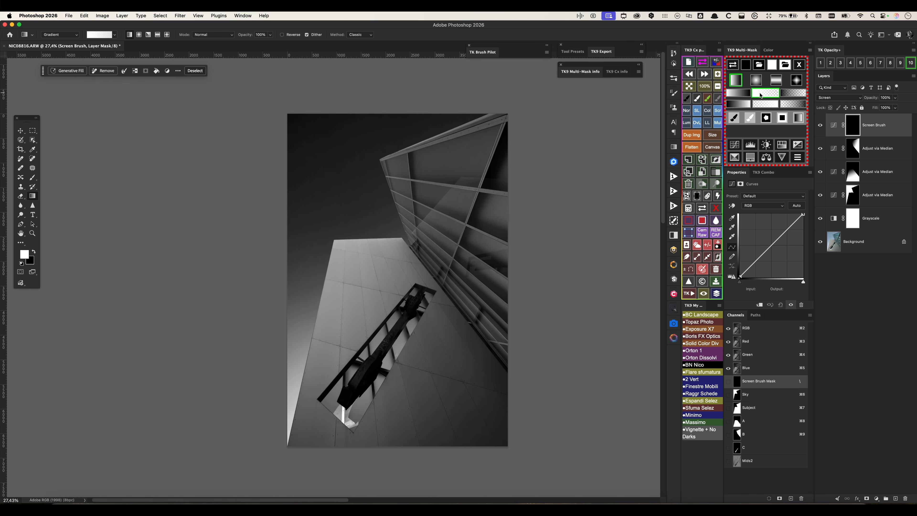
left_click_drag(387, 171, 475, 213)
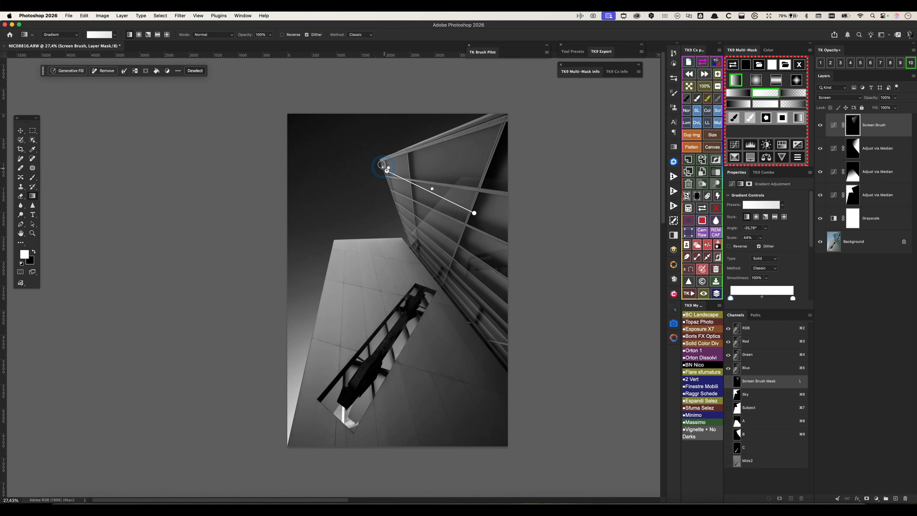
left_click(835, 125)
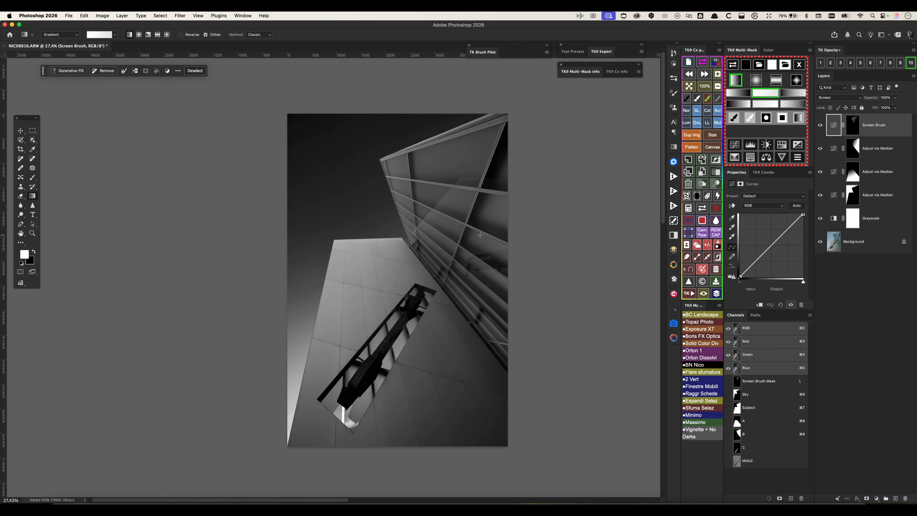
left_click(800, 65)
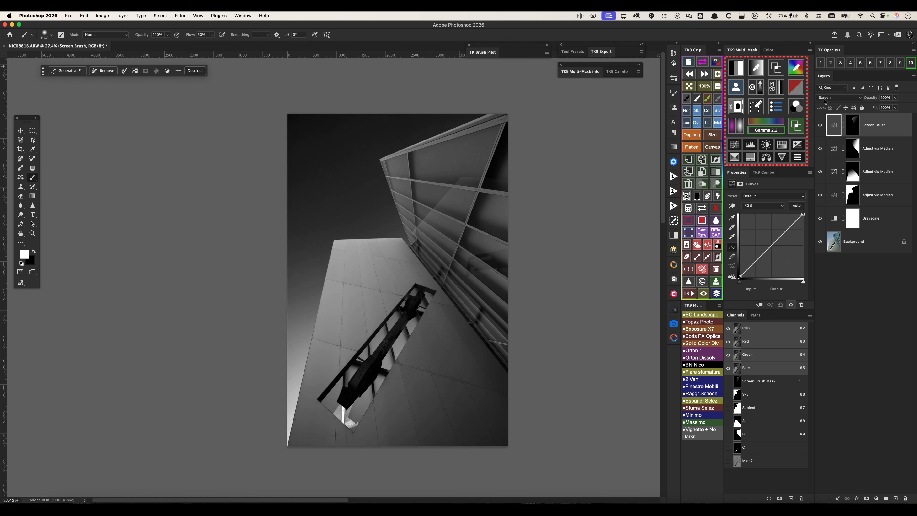
Generate a Darks 3 luminosity mask and tighten it with Levels, setting the black input to 45 and the white input to 227
left_click(738, 72)
left_click(756, 93)
left_click(749, 93)
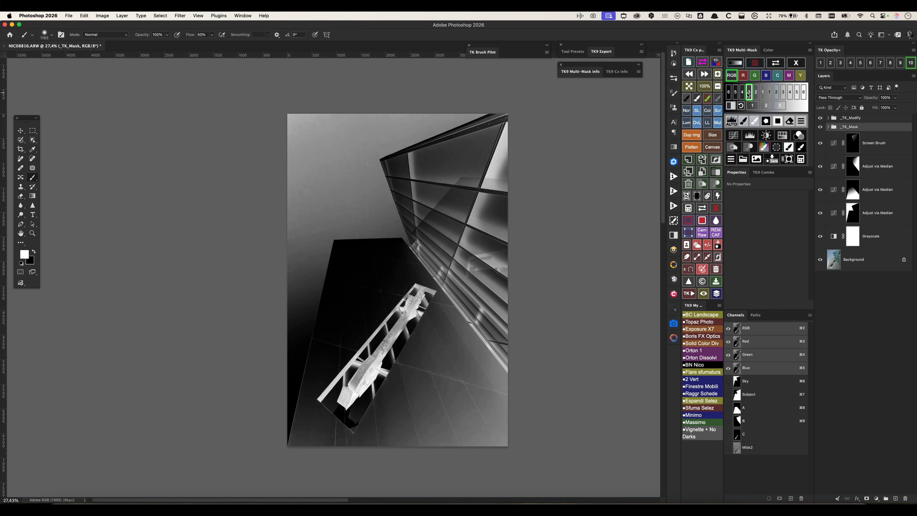
left_click(743, 94)
left_click(746, 93)
left_click(732, 121)
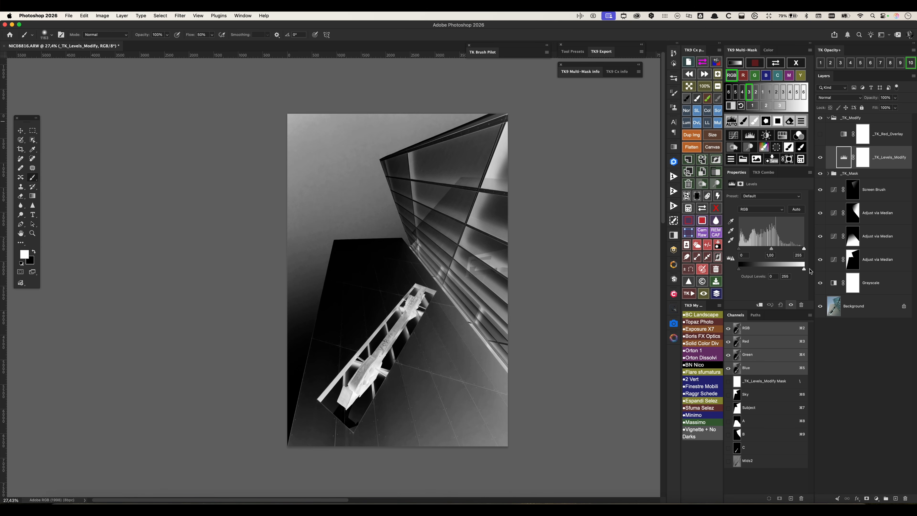
left_click_drag(804, 248, 797, 248)
left_click_drag(740, 250, 776, 251)
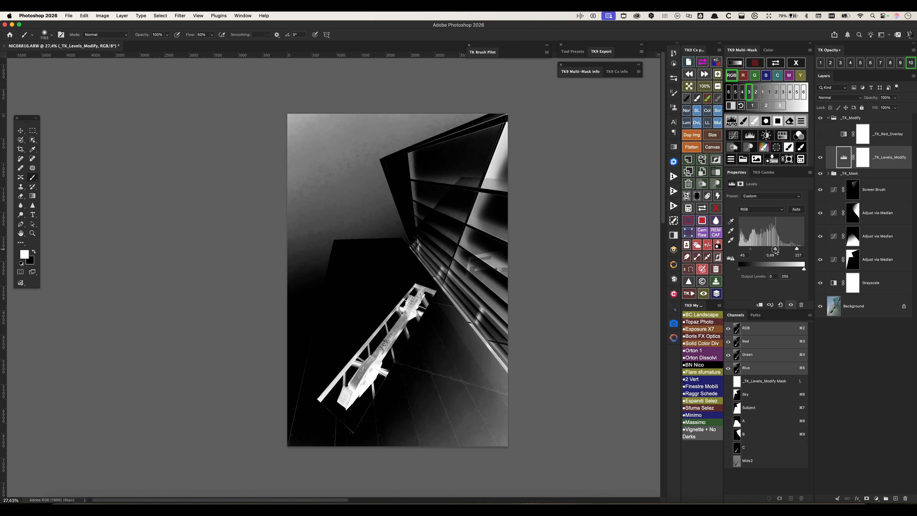
Output the mask as a Brightness/Contrast layer, set Brightness to -69 and restrict its mask to channel B
left_click(766, 135)
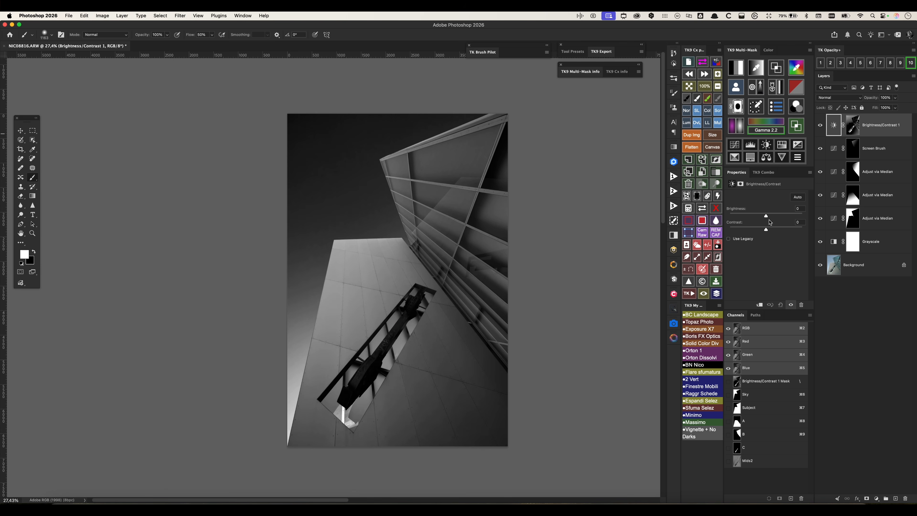
left_click_drag(767, 217, 750, 218)
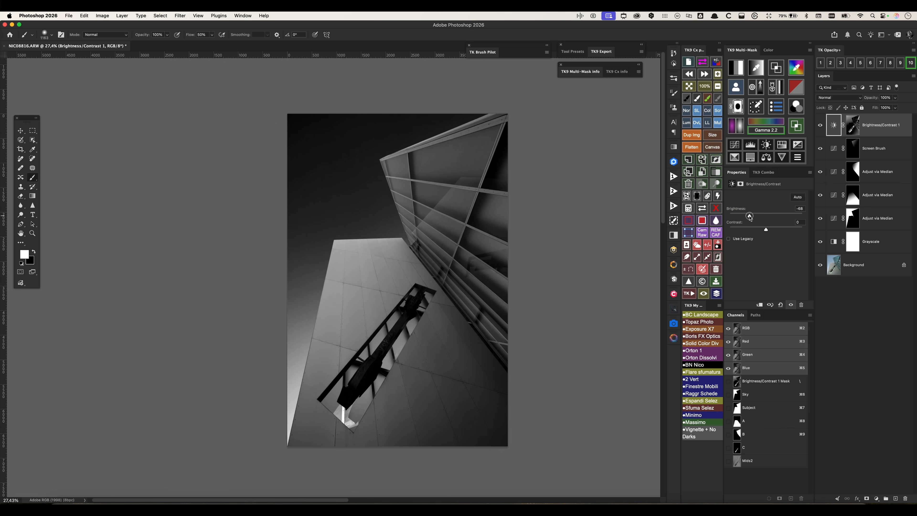
left_click(704, 295)
left_click(687, 208)
left_click(694, 108)
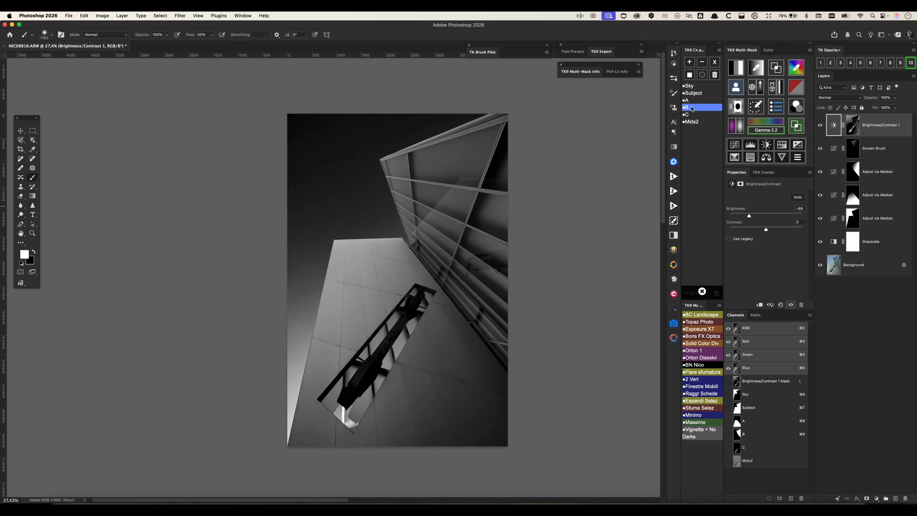
left_click(715, 62)
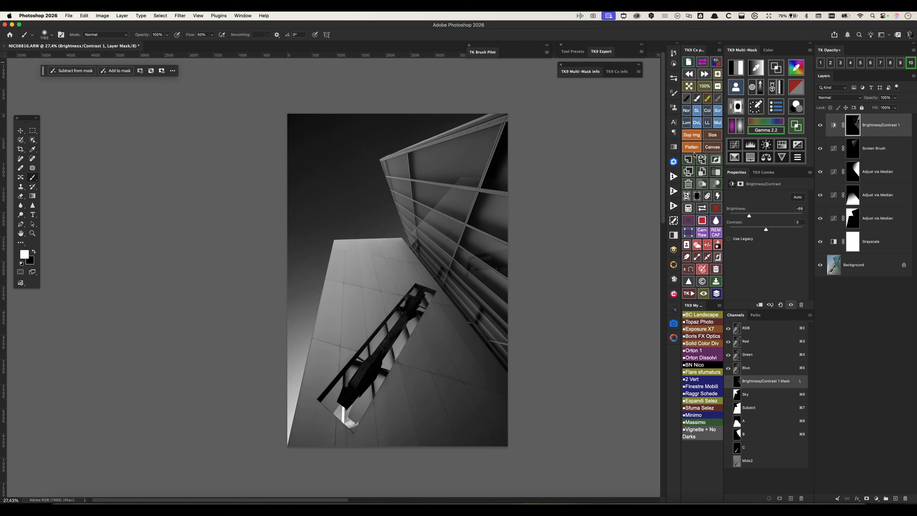
left_click(821, 126)
left_click(821, 126)
left_click(821, 125)
left_click(820, 126)
Load channel C as a selection, add an Adjust via Median curves layer, raise its midpoint output to about 40 and compare it on and off
scroll(469, 385, "right", 1)
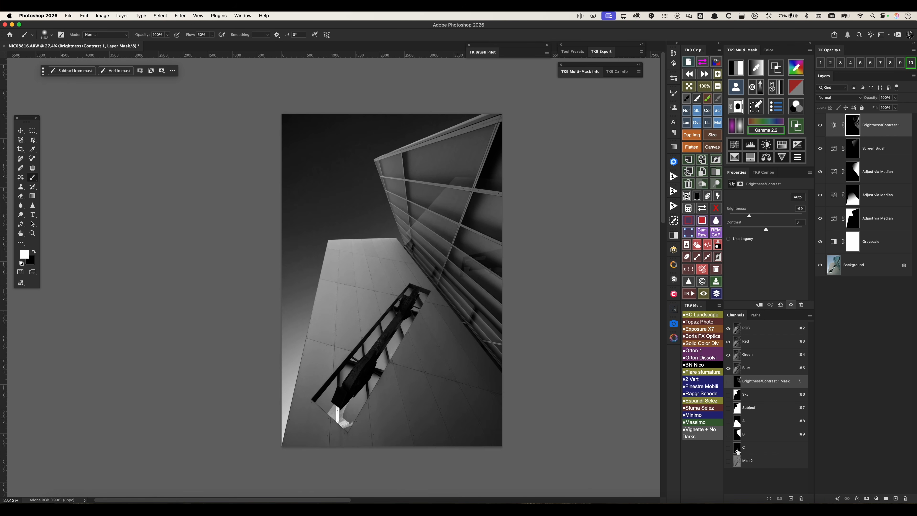
left_click(738, 451, "super")
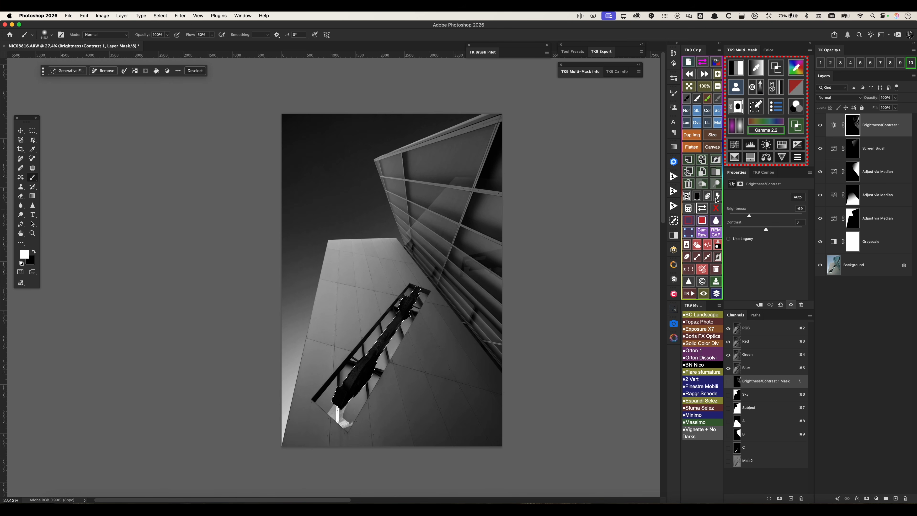
left_click(735, 145)
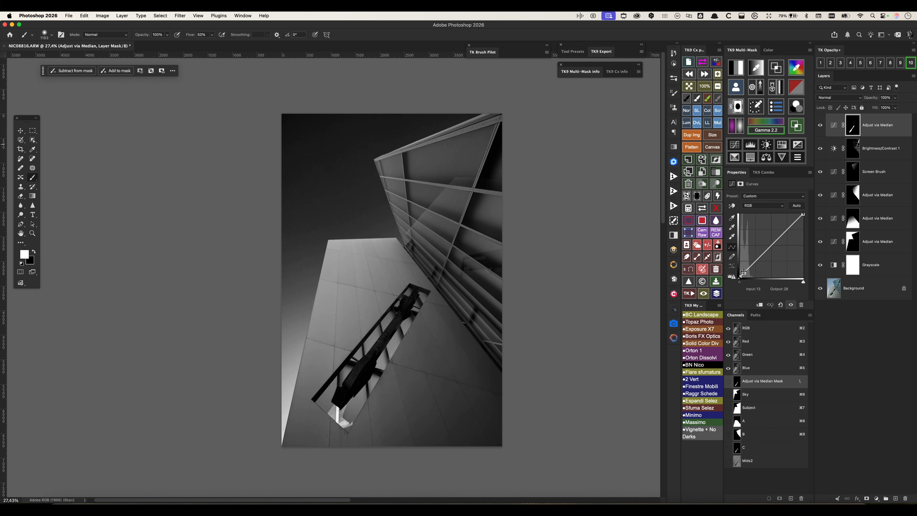
left_click_drag(746, 273, 747, 266)
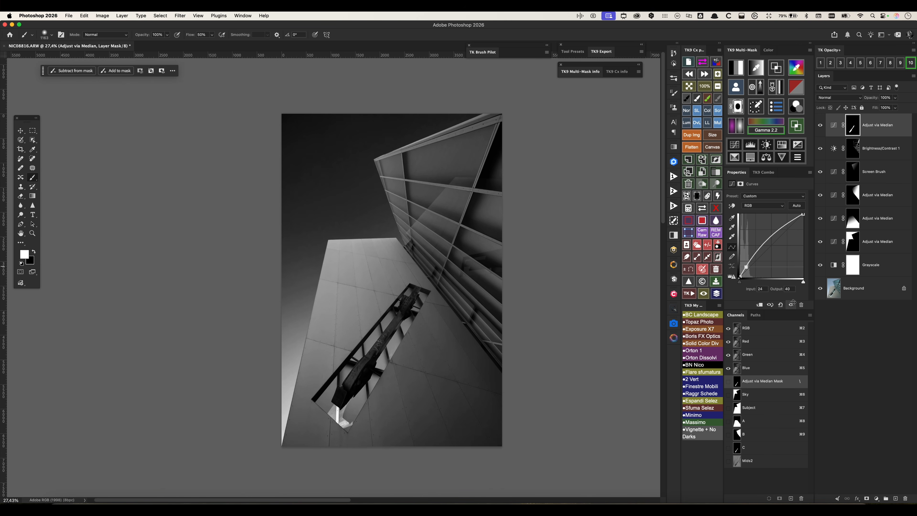
left_click(821, 126)
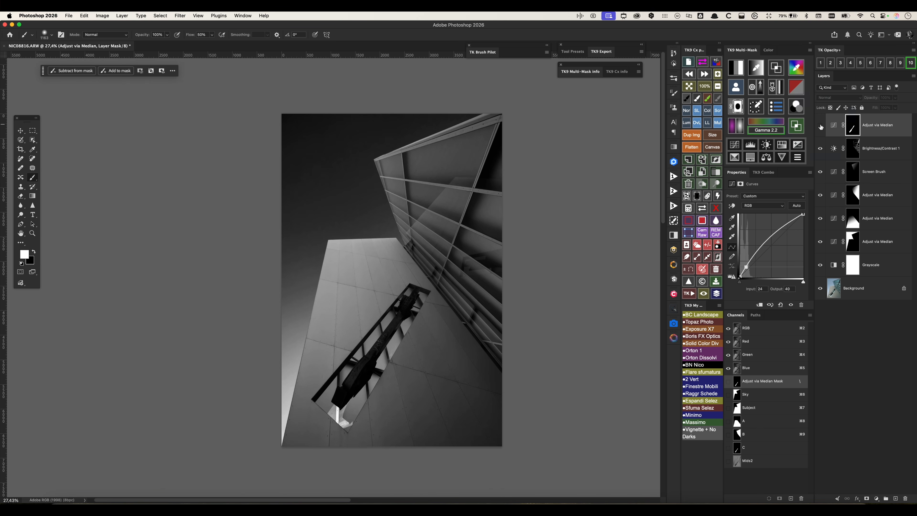
left_click(821, 126)
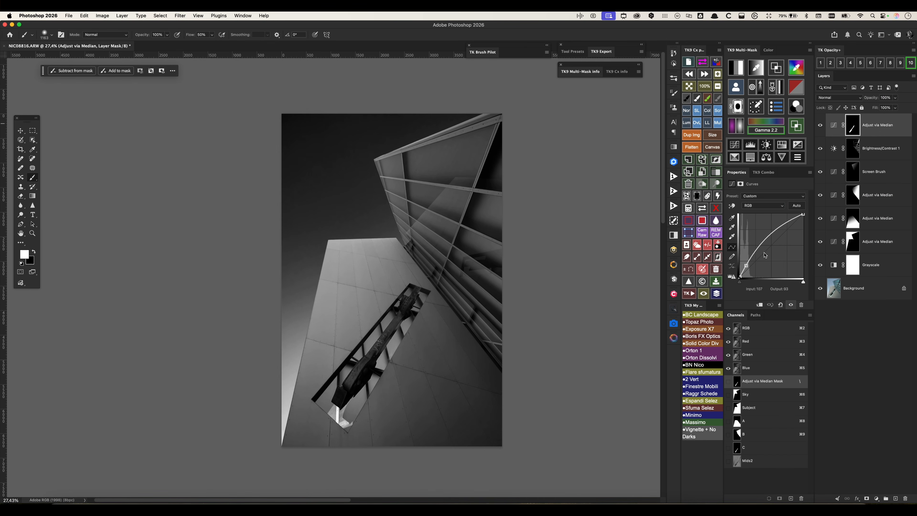
Open the image in Camera Raw and set Contrast +25, Highlights +13, Shadows -15, Whites +16 and Blacks -8
left_click(701, 233)
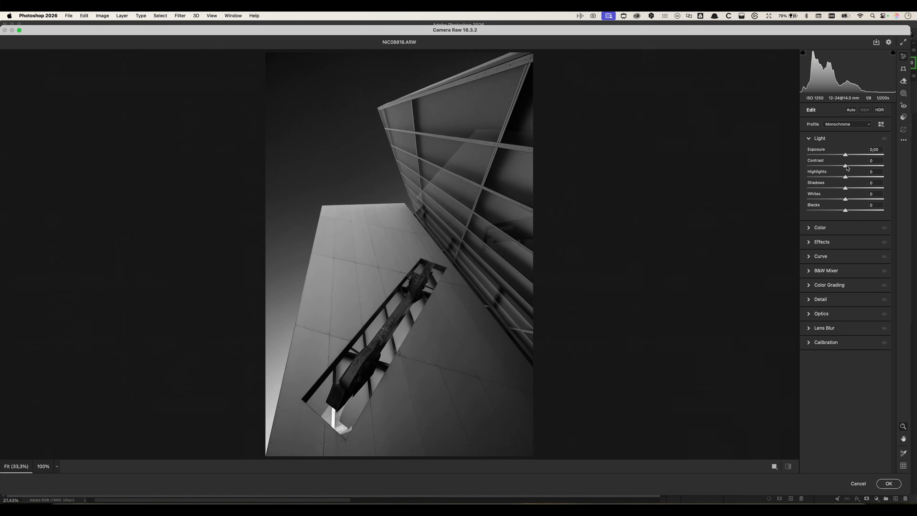
left_click_drag(847, 167, 843, 212)
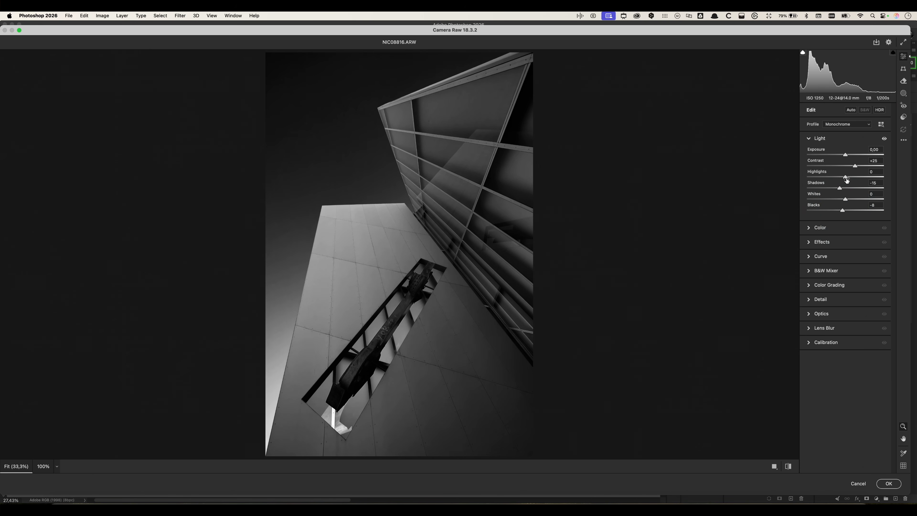
left_click_drag(846, 177, 851, 177)
left_click_drag(846, 199, 853, 201)
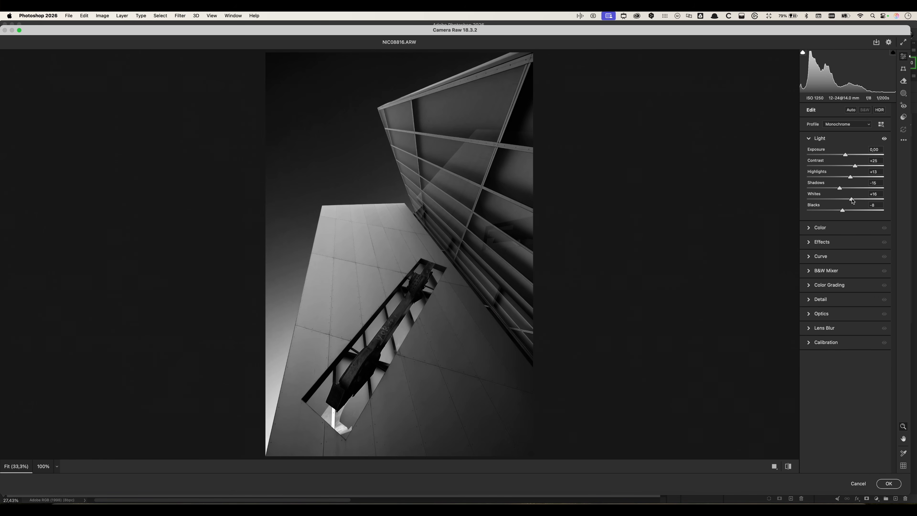
Create a radial gradient mask as a slanted ellipse centred on the photo's upper-left sky corner, reaching toward the glass building
left_click_drag(482, 211, 443, 220)
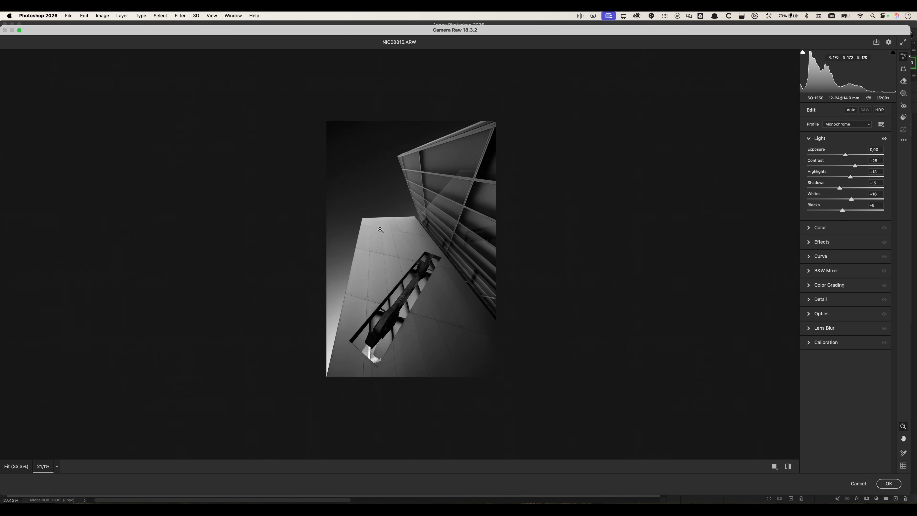
left_click(904, 93)
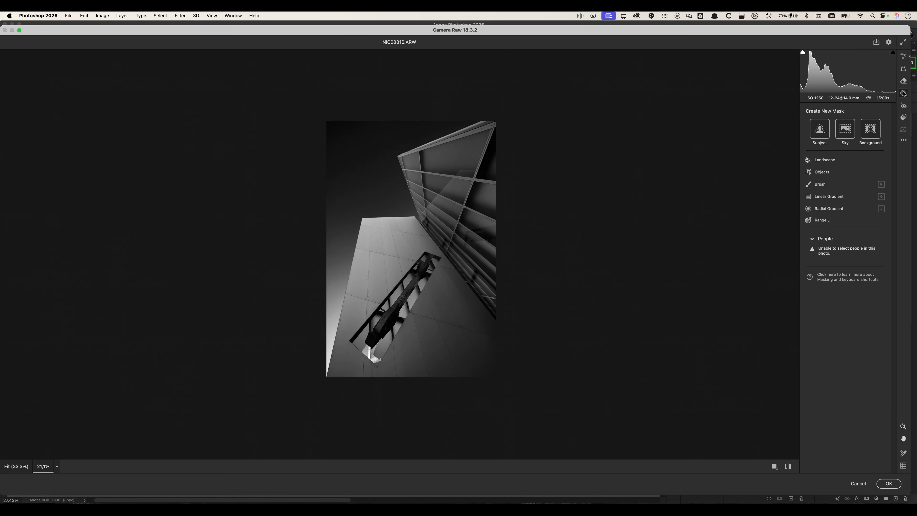
left_click(827, 209)
left_click_drag(338, 149, 379, 199)
left_click_drag(336, 147, 330, 125)
left_click_drag(383, 186, 382, 184)
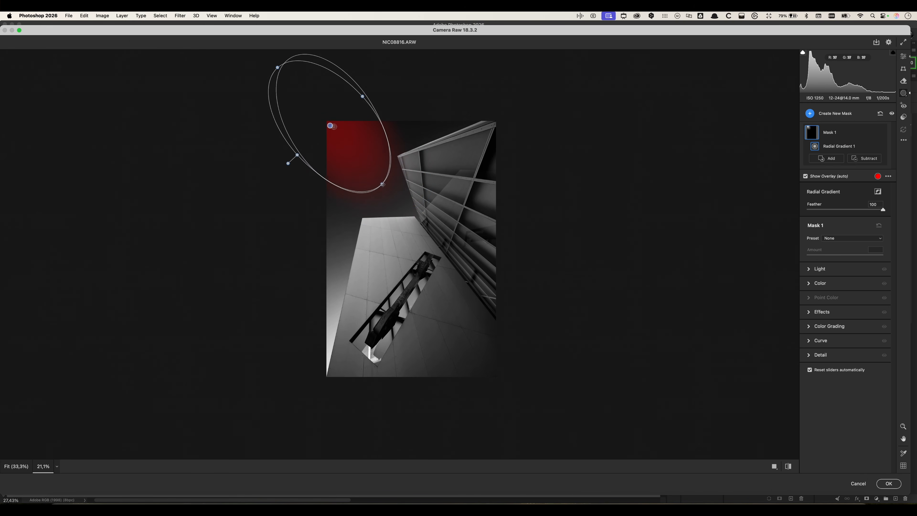
Brighten the radial gradient mask with Exposure +4.00, Highlights +42, Whites +30 and Dehaze -70
left_click(826, 271)
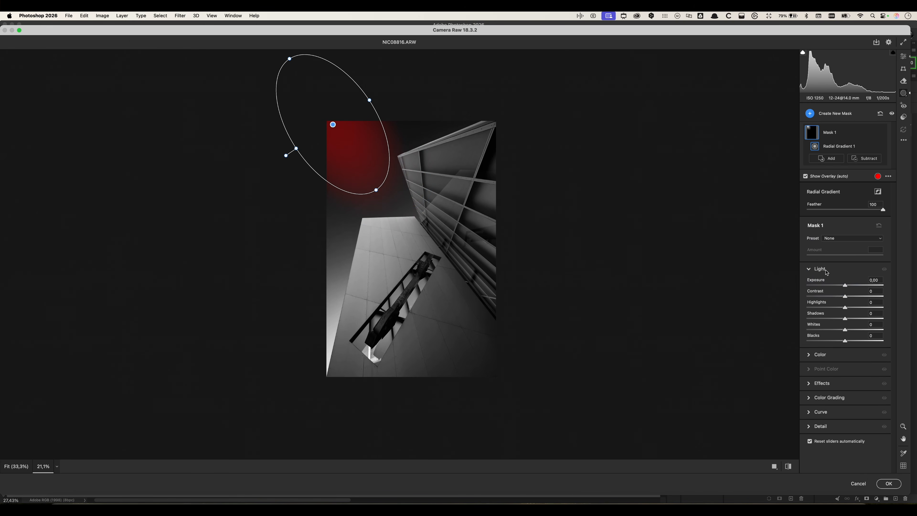
left_click_drag(846, 285, 857, 328)
left_click_drag(853, 285, 883, 284)
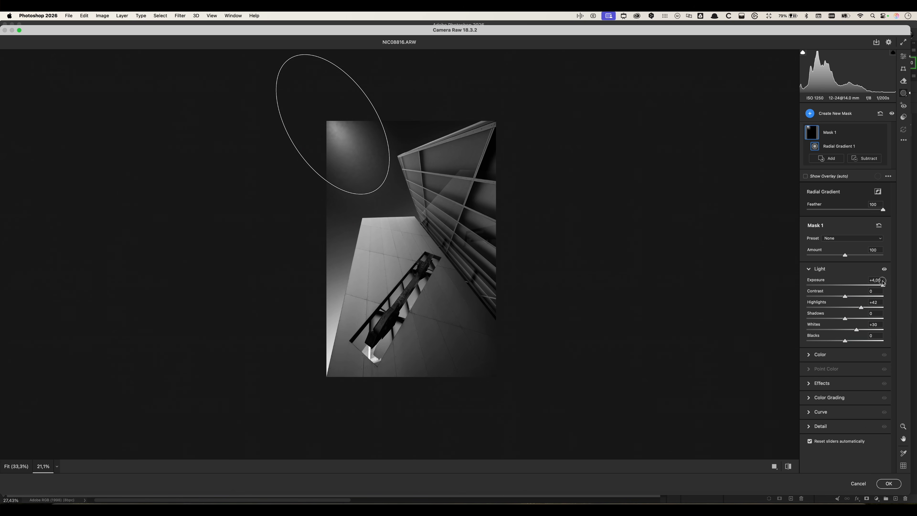
left_click(822, 384)
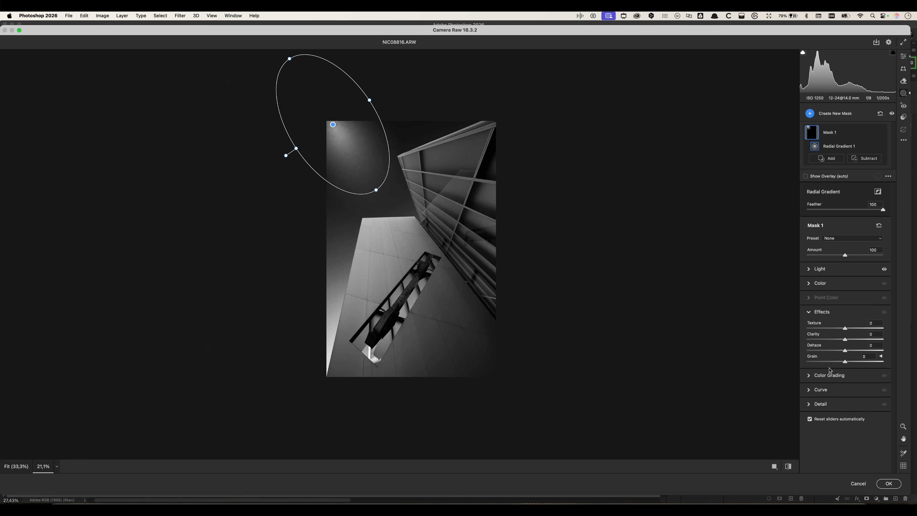
left_click_drag(845, 352, 818, 353)
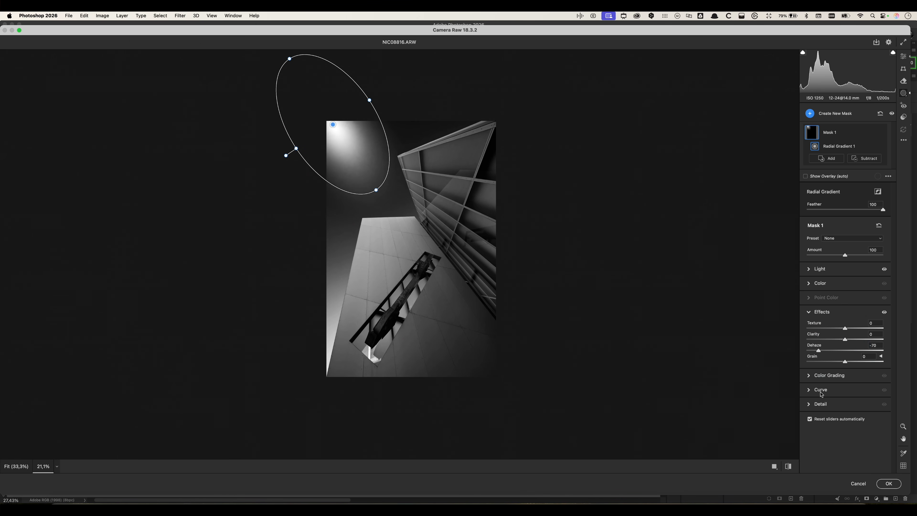
Return to the global edit settings and compare the photo before and after the Camera Raw adjustments
left_click(904, 57)
key("backslash")
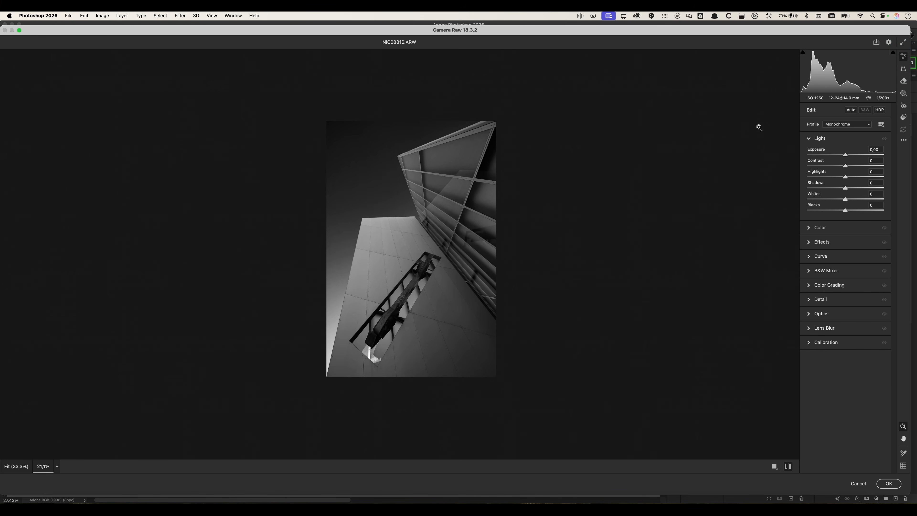
key("backslash")
key("backslash")
key("backslash")
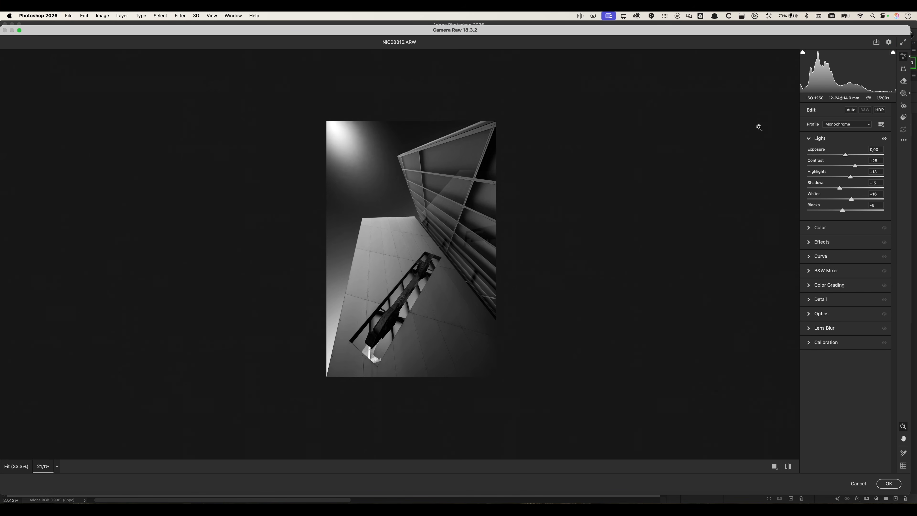